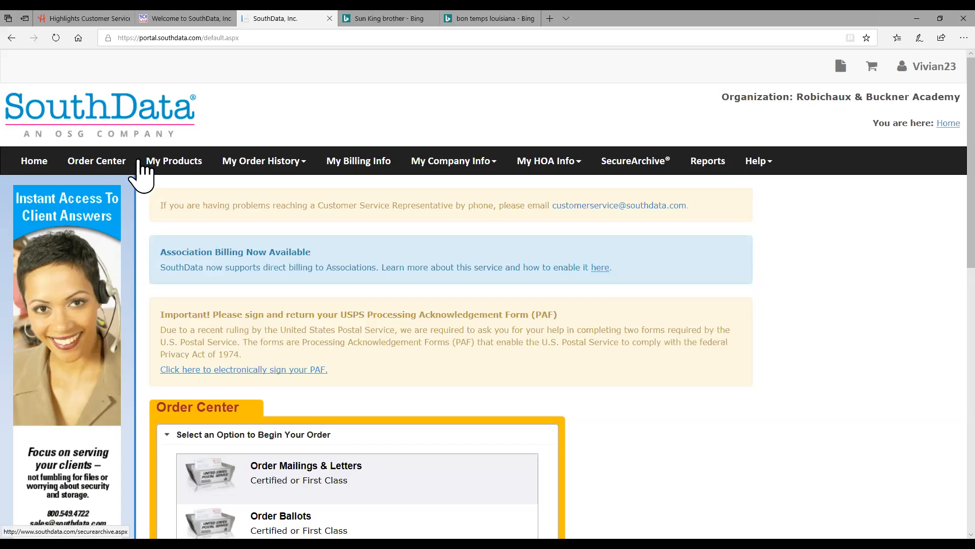
From My HOA Info > My Association, open the Create Association form.
click(560, 173)
click(558, 184)
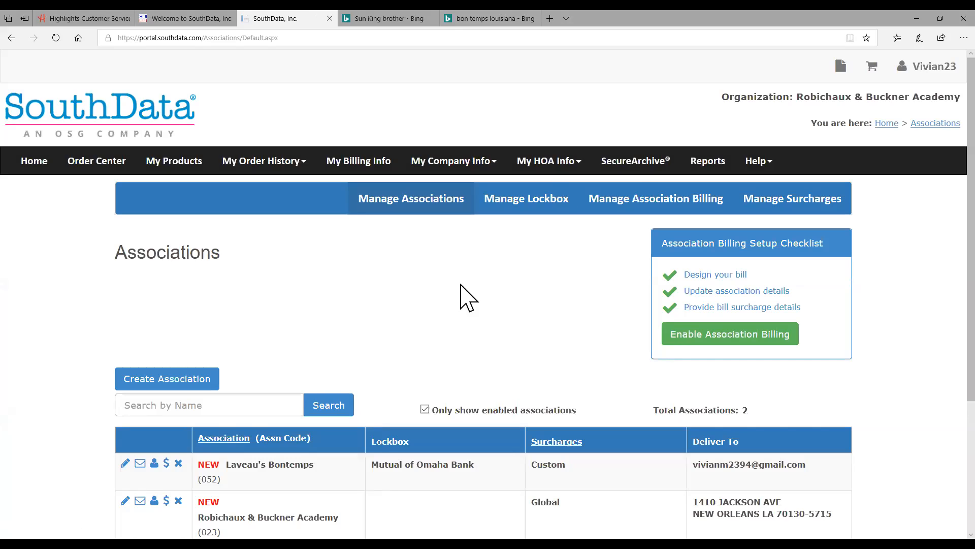
scroll(417, 287, down, 2)
click(196, 306)
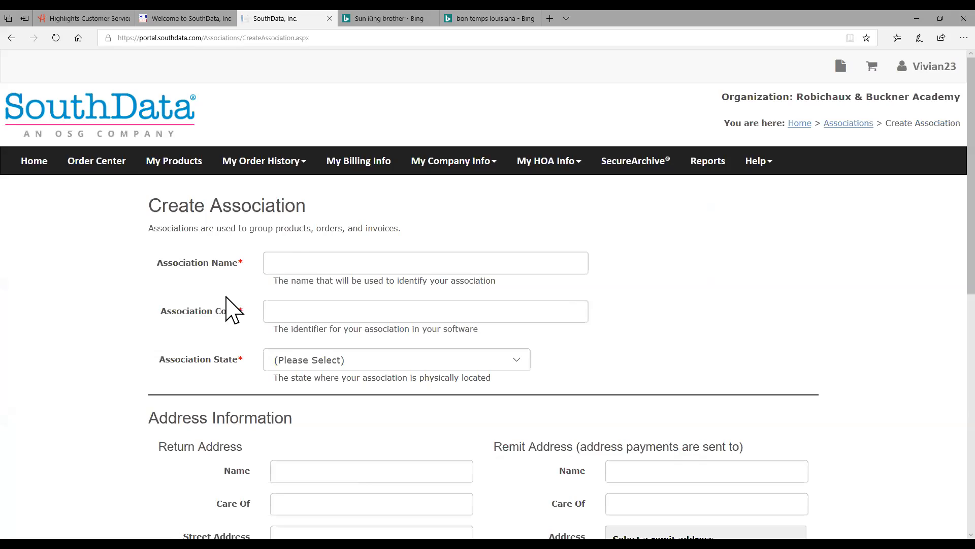
Name the new association Archer's Way.
click(293, 259)
text(Arcj)
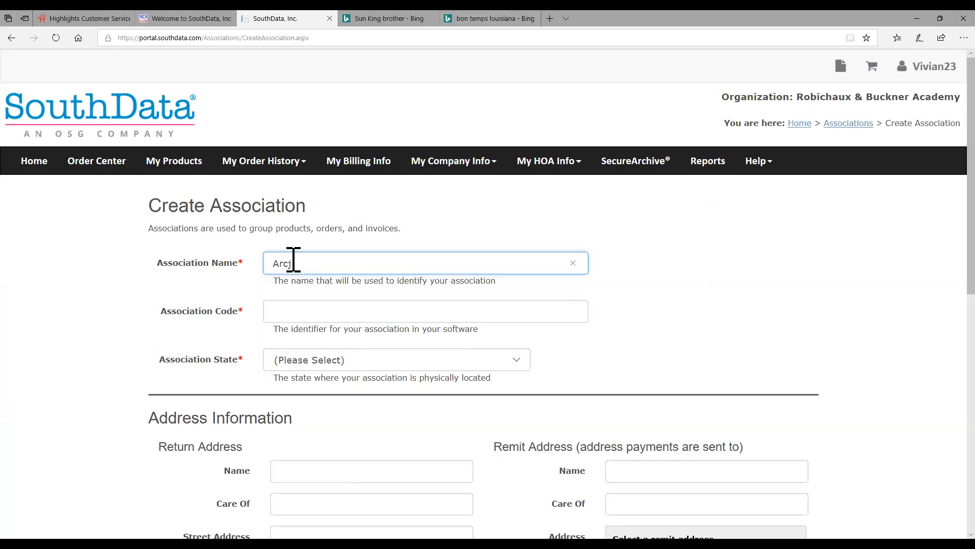
key(BackSpace)
text(her's Way)
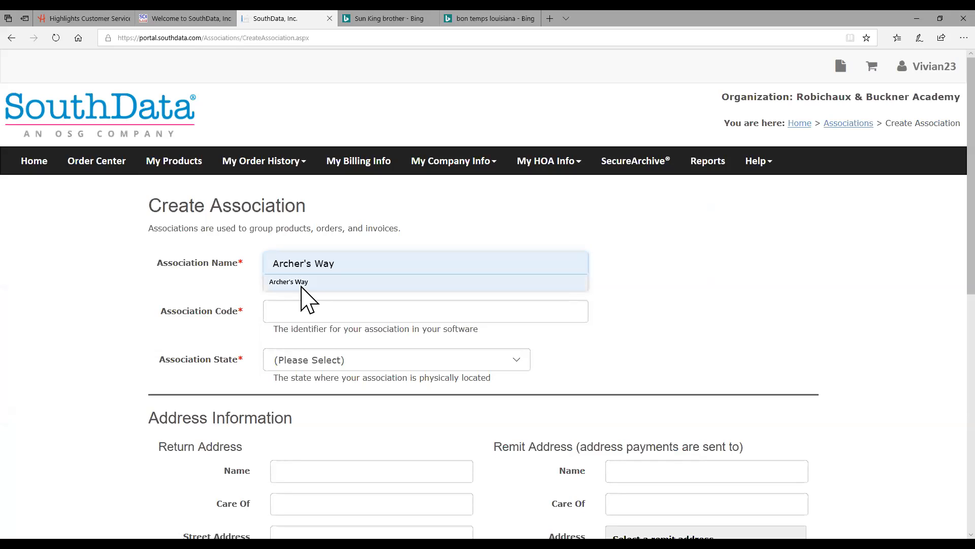
click(301, 284)
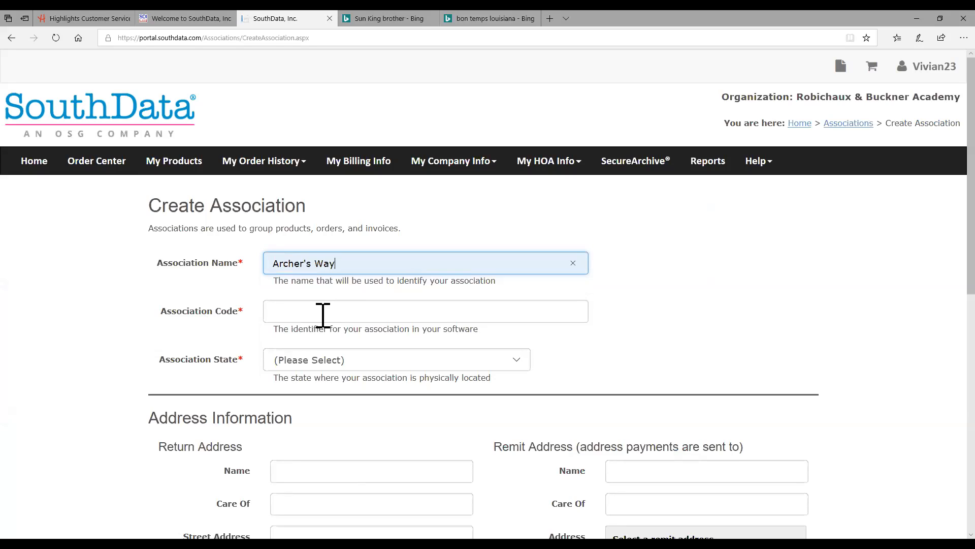
Set association code 052 and state North Carolina.
click(323, 314)
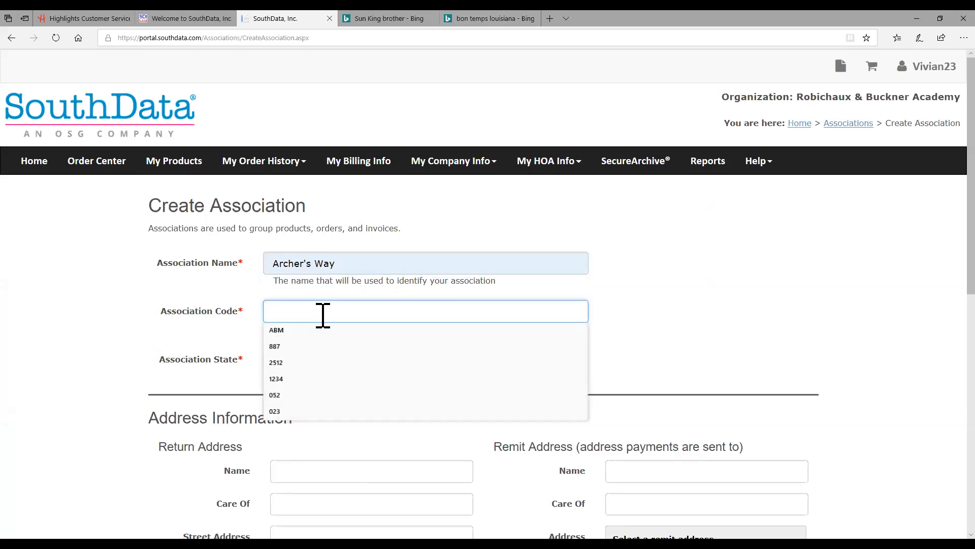
click(285, 395)
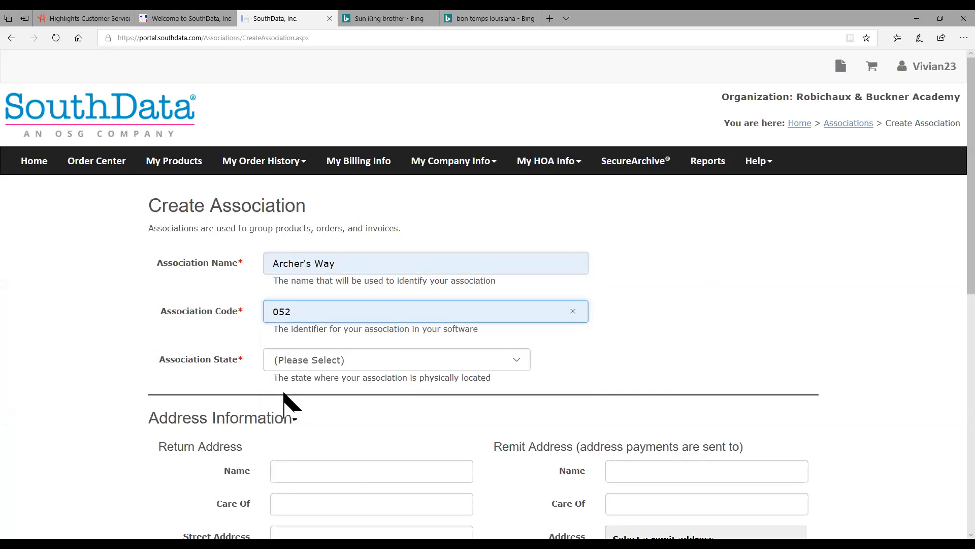
click(480, 362)
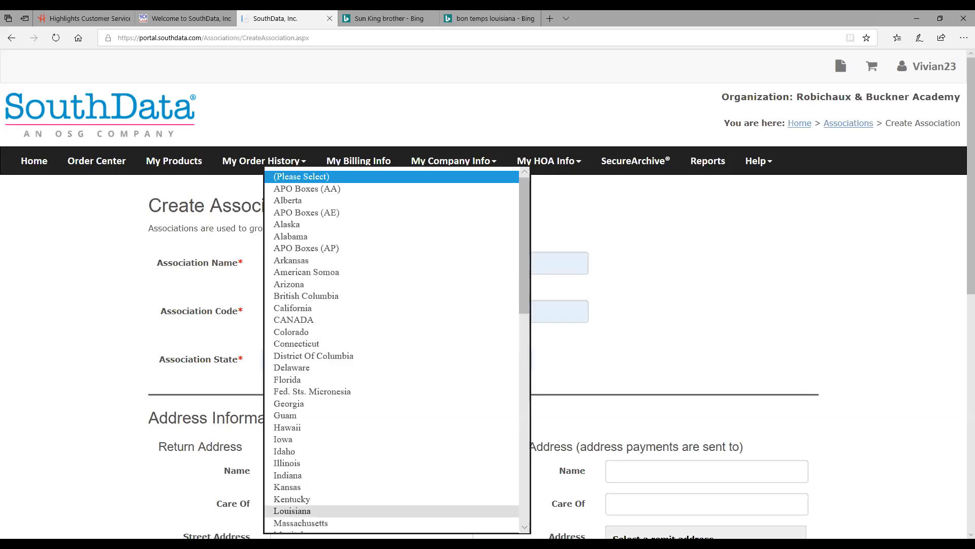
scroll(320, 465, down, 1)
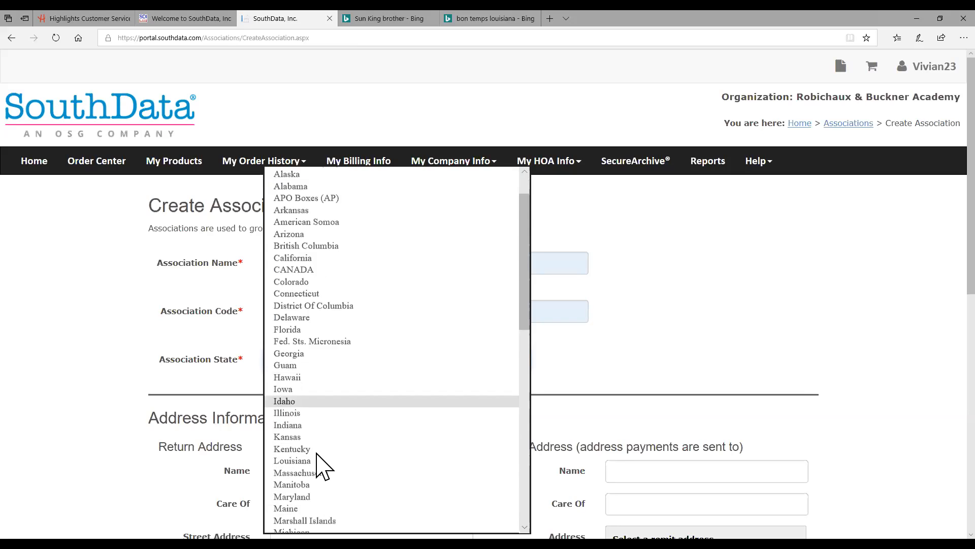
scroll(319, 465, down, 7)
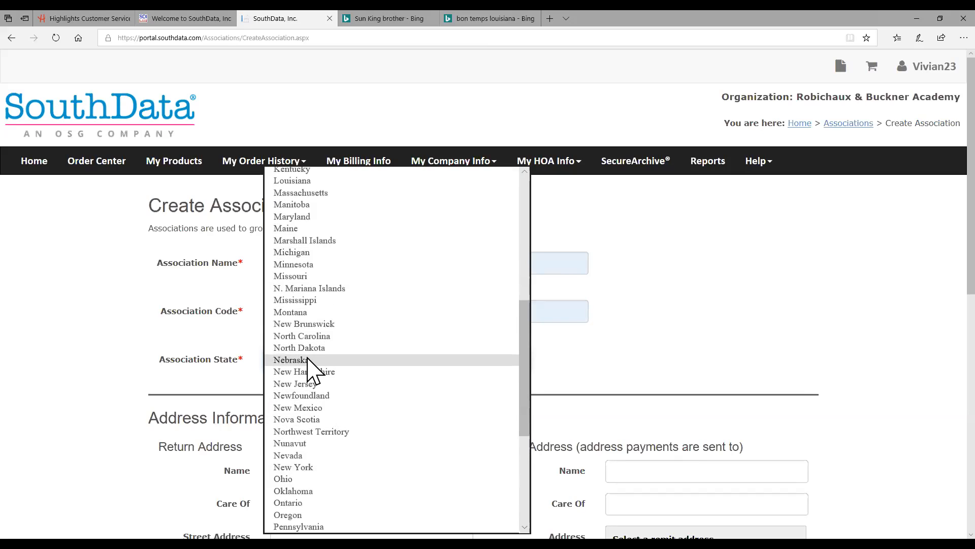
click(313, 337)
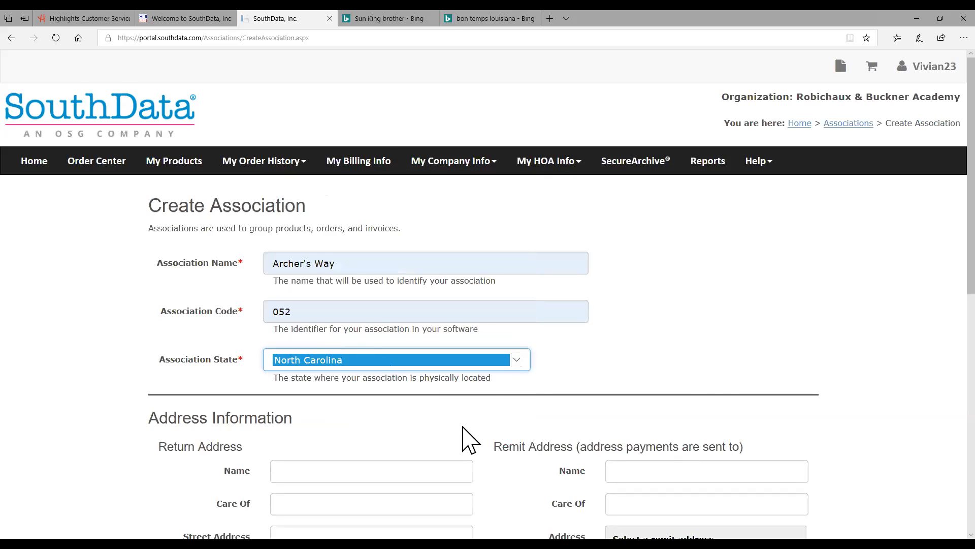
scroll(464, 440, down, 3)
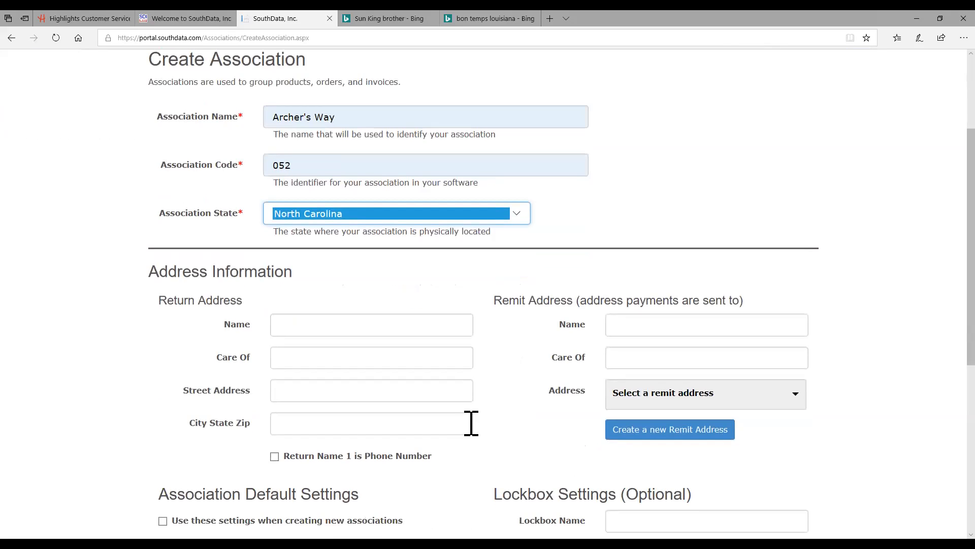
Enter Archer's Way as the return address name.
click(303, 359)
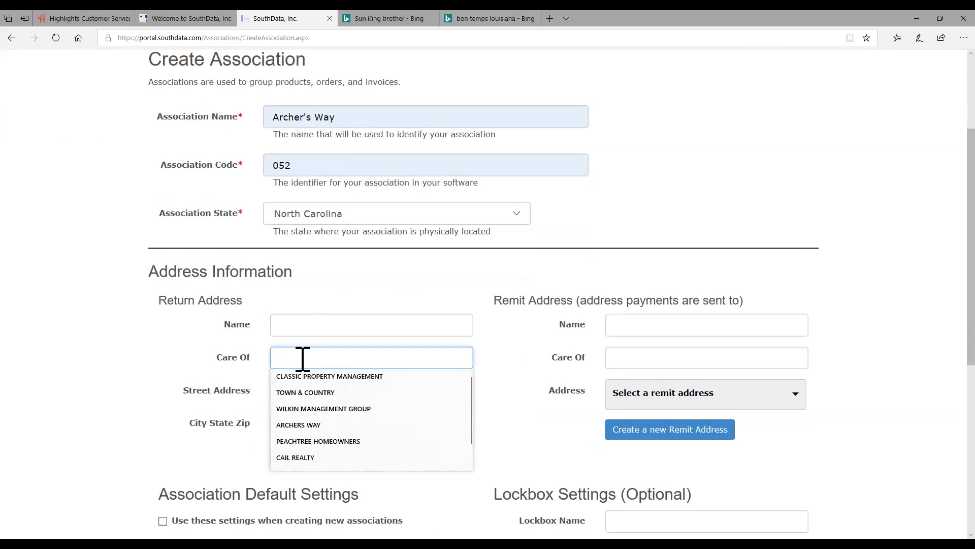
click(295, 328)
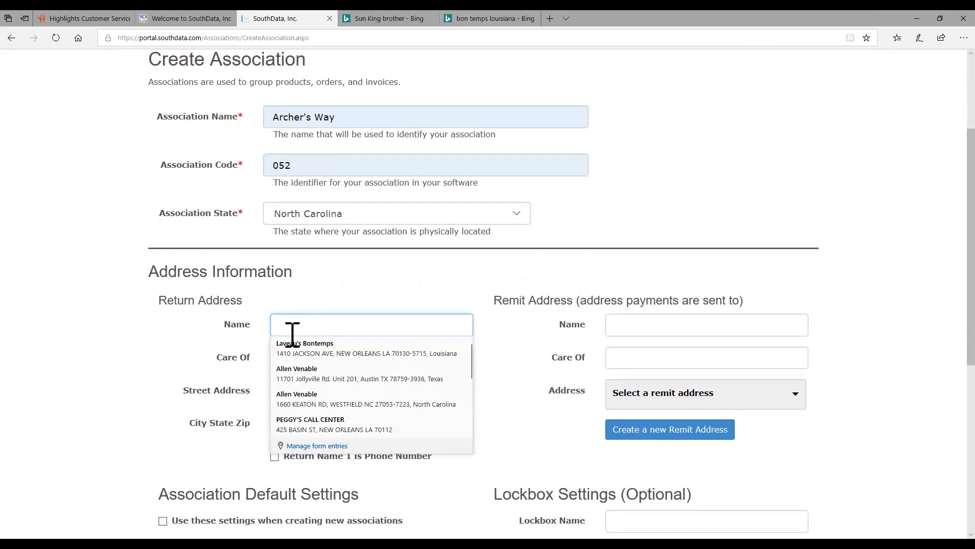
text(Arcj)
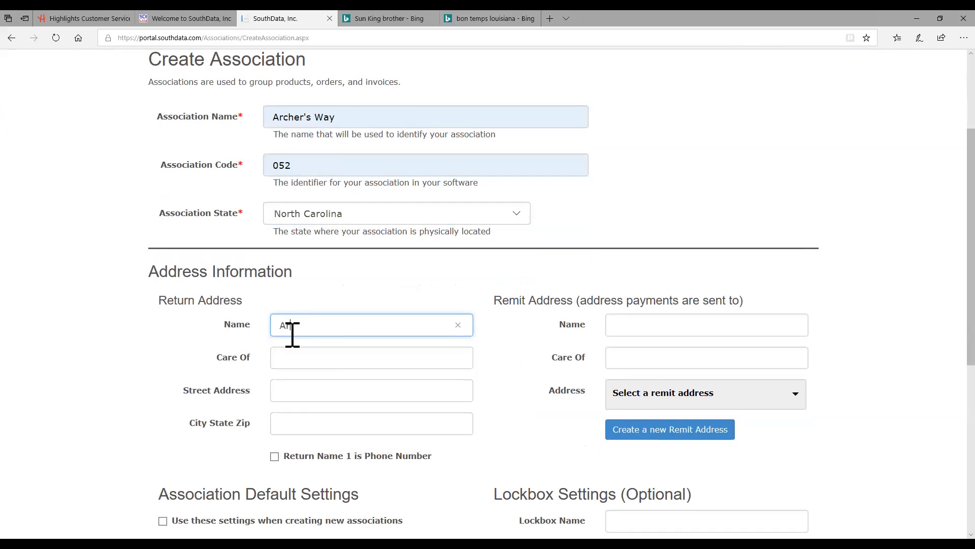
scroll(292, 333, down, 2)
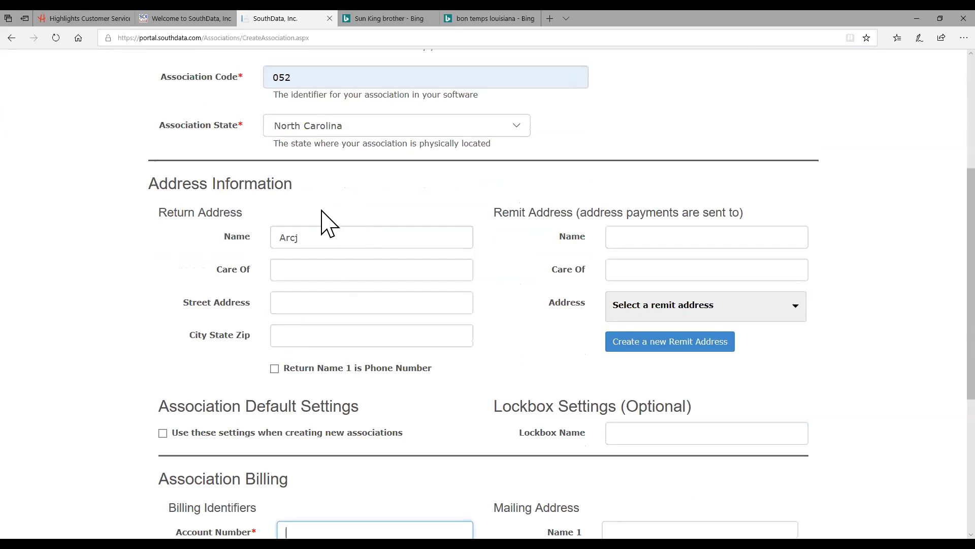
click(318, 242)
key(BackSpace)
text(her's Way)
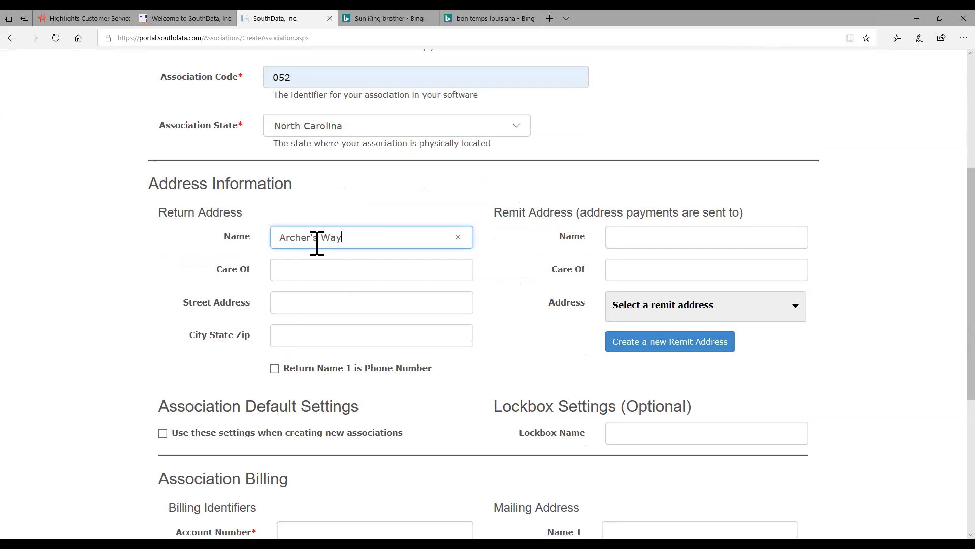
Fill the return care-of as Robichaux & Buckner and street 1410 Jackson Ave, New Orleans.
key(Tab)
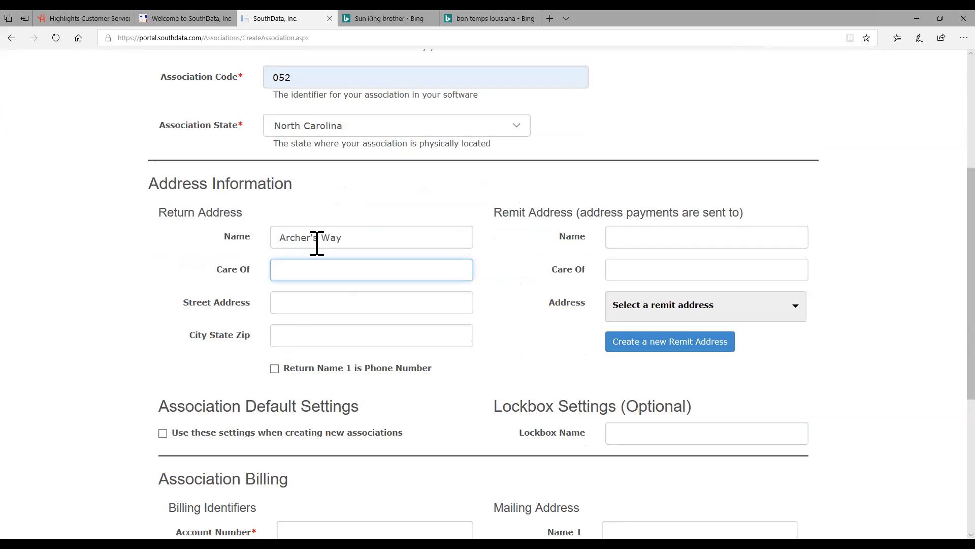
text(c/o)
key(Down)
key(Return)
key(Tab)
text(141)
key(Down)
key(Return)
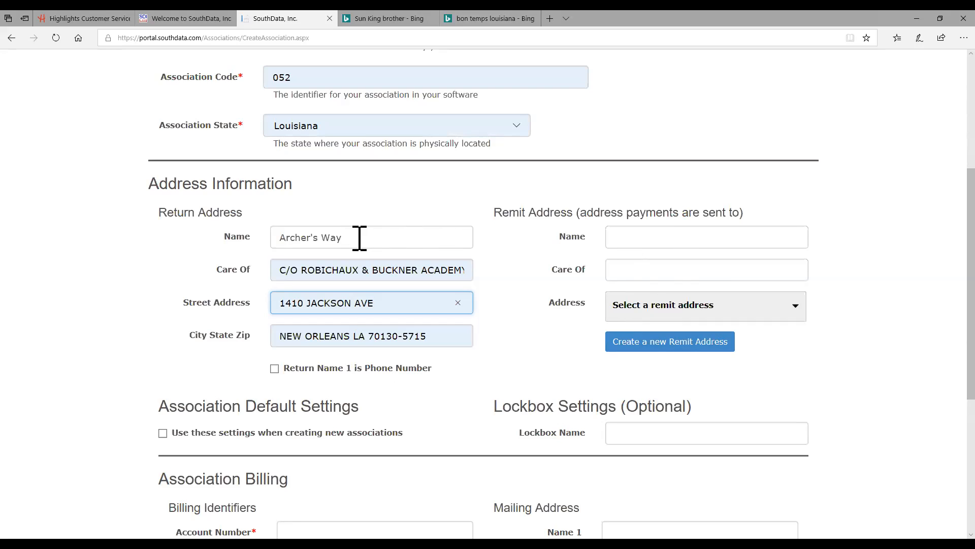
Copy Archer's Way into Remit Name and use the Robichaux & Buckner remit care-of.
drag(358, 239, 247, 239)
key(ctrl+c)
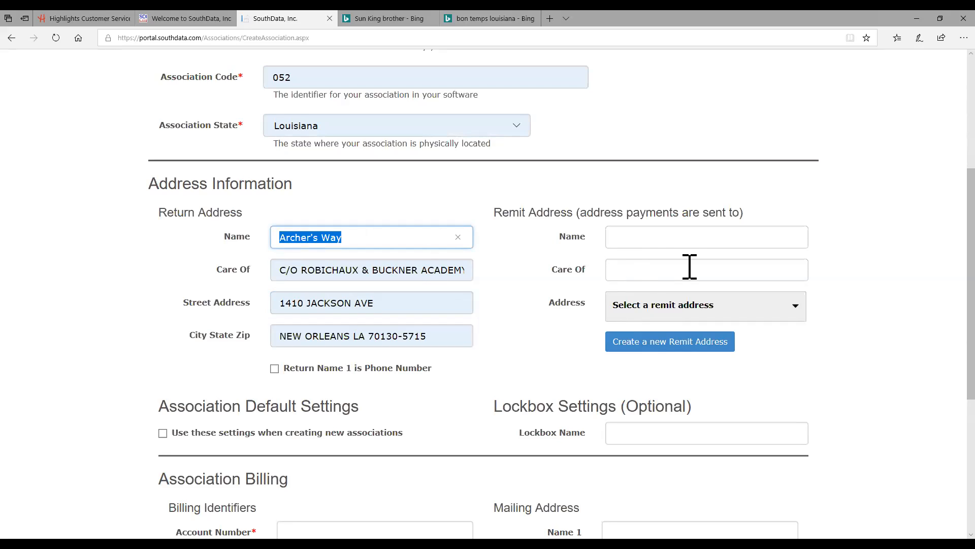
click(655, 237)
key(ctrl+v)
click(681, 277)
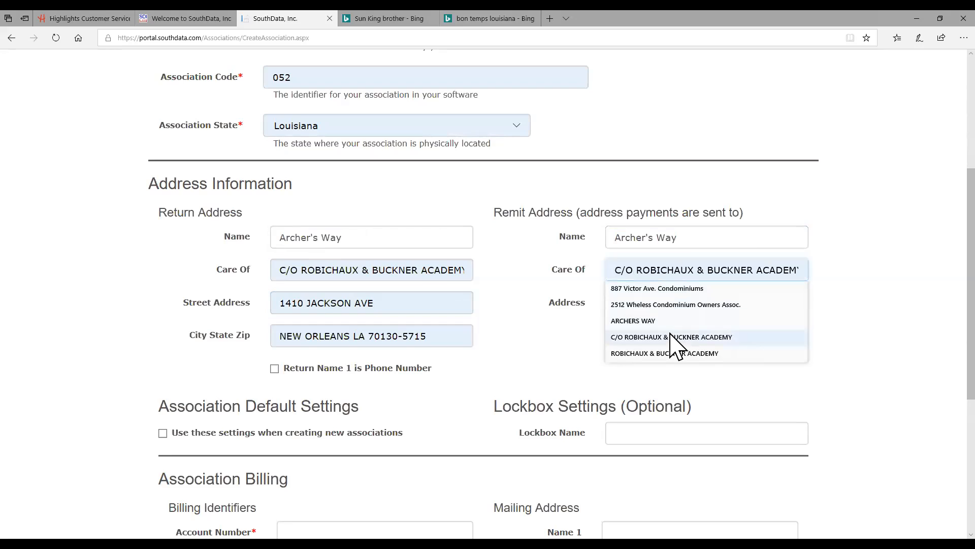
click(672, 337)
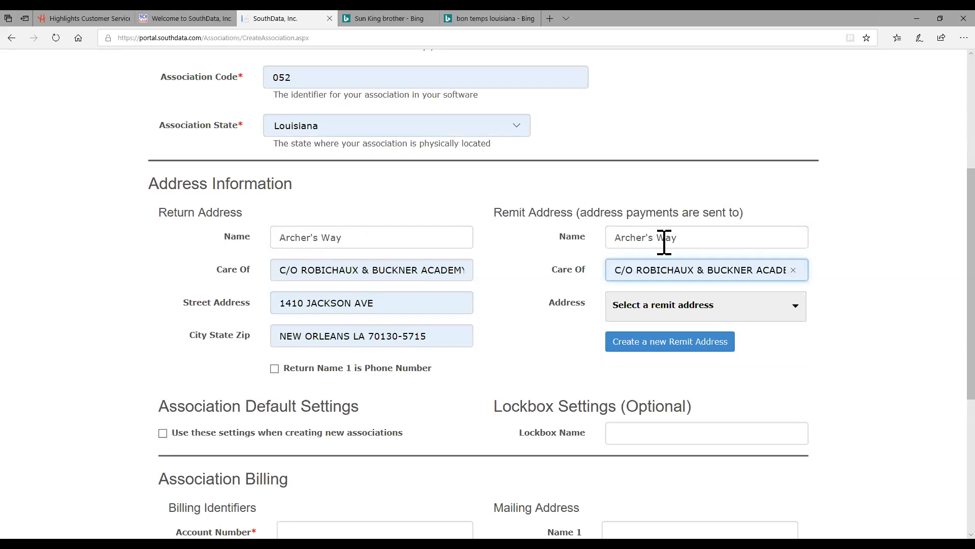
click(787, 306)
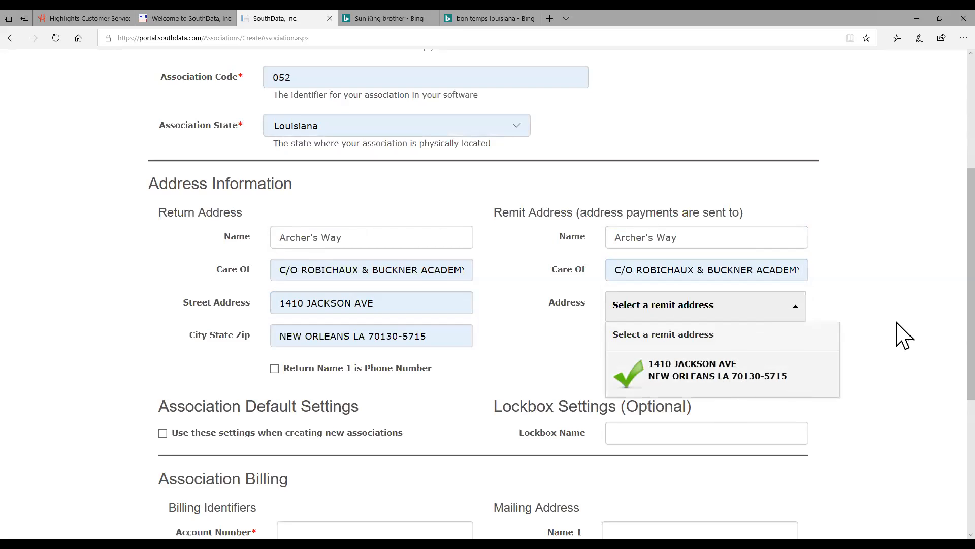
click(658, 310)
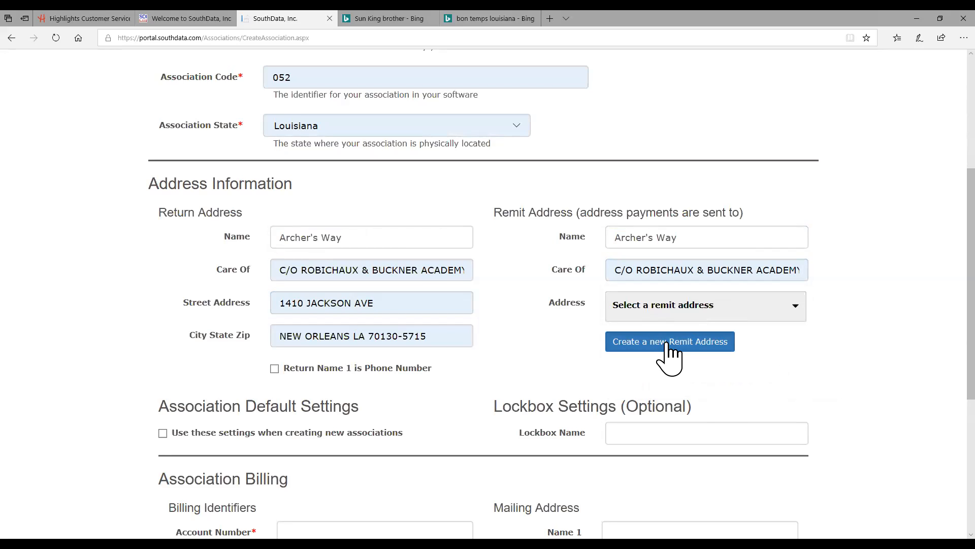
Create the remit address PO Box 96138, Phoenix AZ 85072-6138.
click(671, 343)
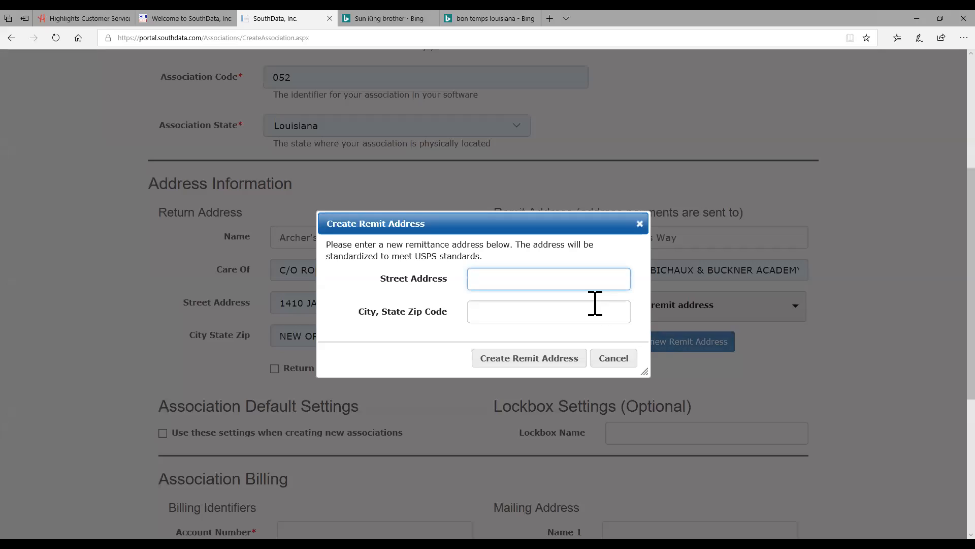
text(PO Box 96138)
key(Tab)
text(Phe)
key(BackSpace)
text(oen)
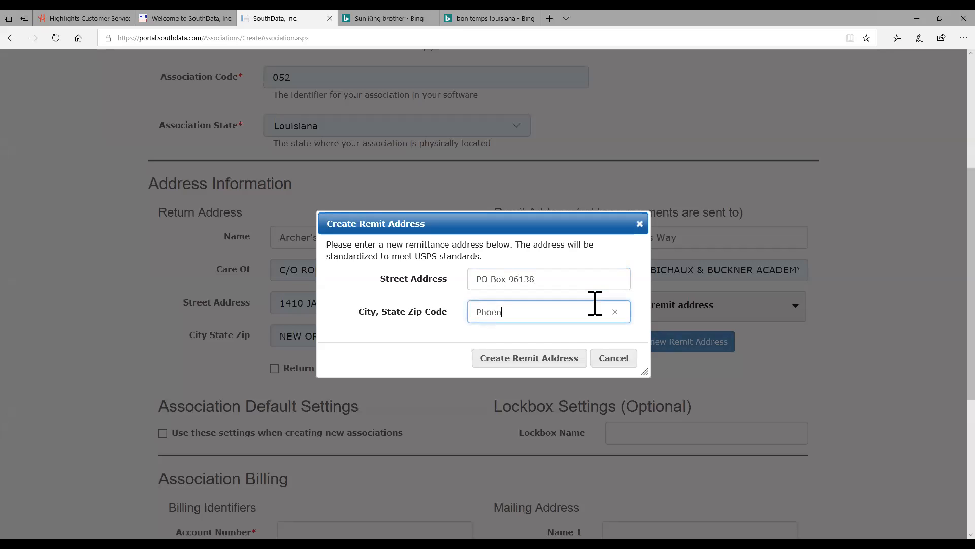
text(ix AZ)
text(572-6138)
click(573, 363)
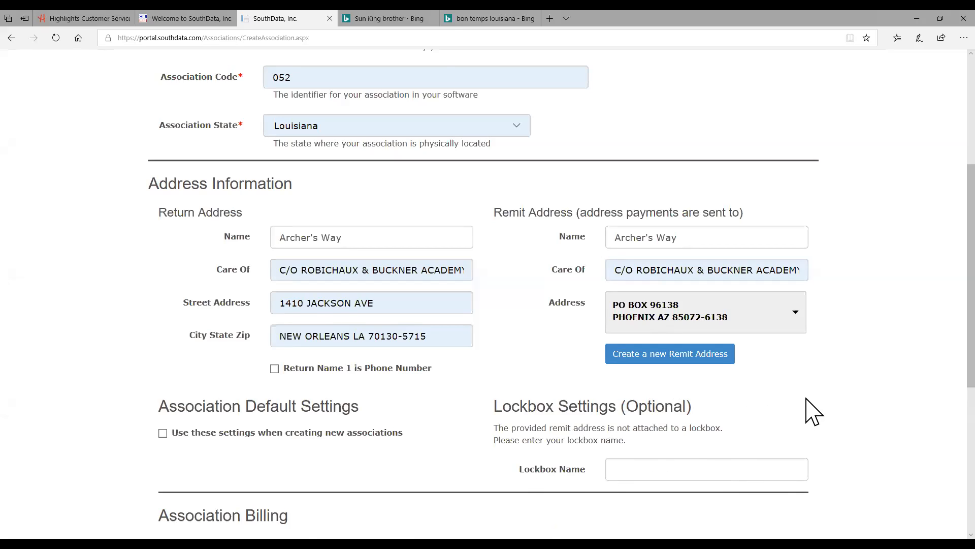
Enter PV Bank & Trust as the lockbox name under Lockbox Settings.
scroll(815, 404, down, 2)
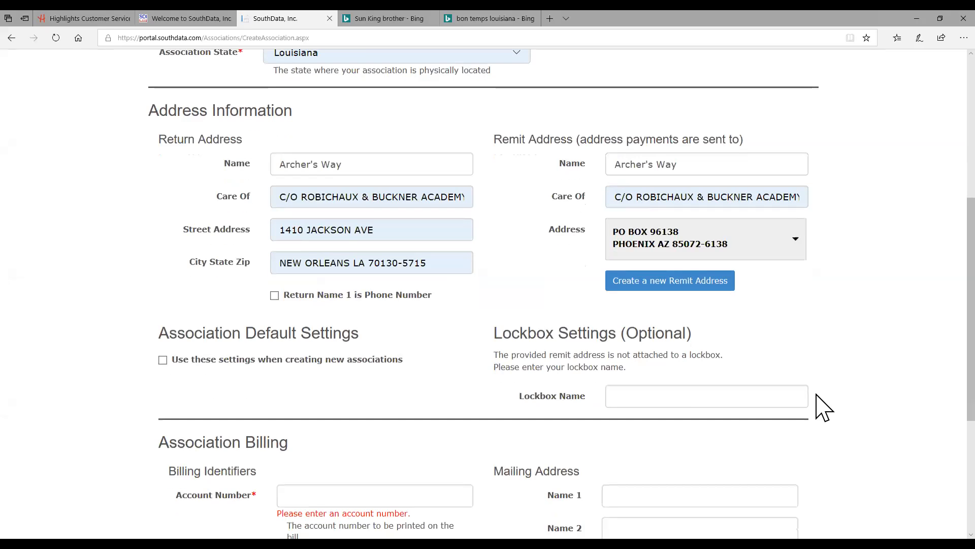
click(689, 397)
text(PV Bank & Tru)
key(BackSpace)
text(ust)
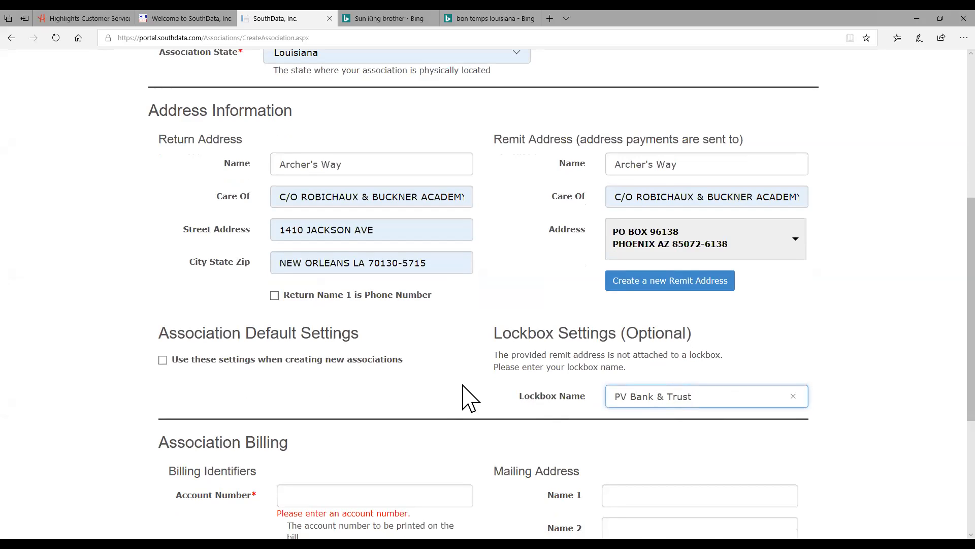
scroll(463, 398, down, 1)
scroll(462, 398, down, 1)
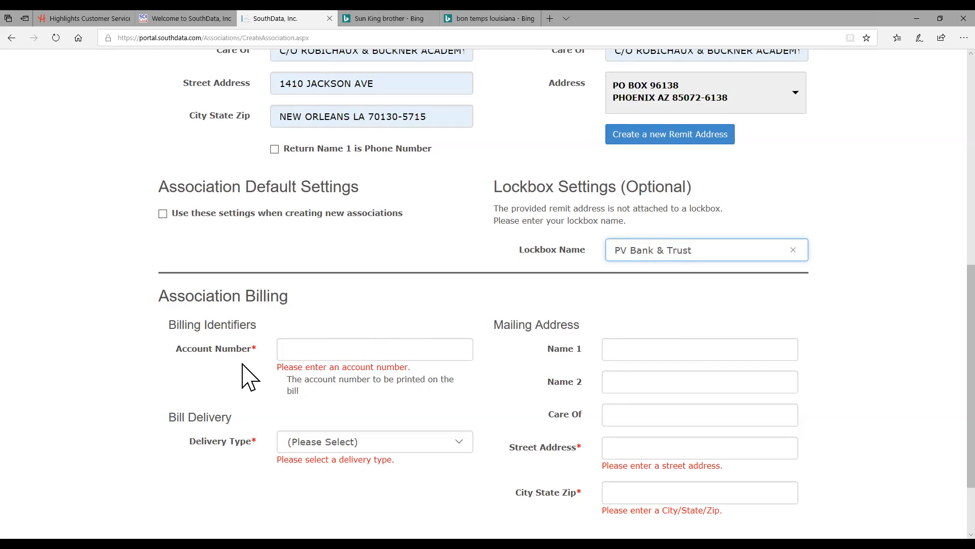
Set billing account 10257 with Email delivery and the contact's saved e-mail address.
click(313, 356)
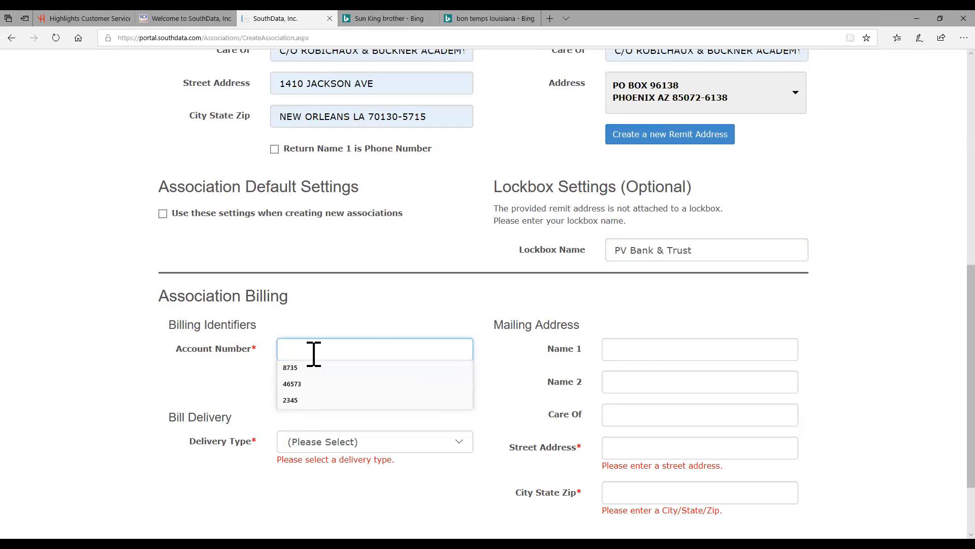
text(10257)
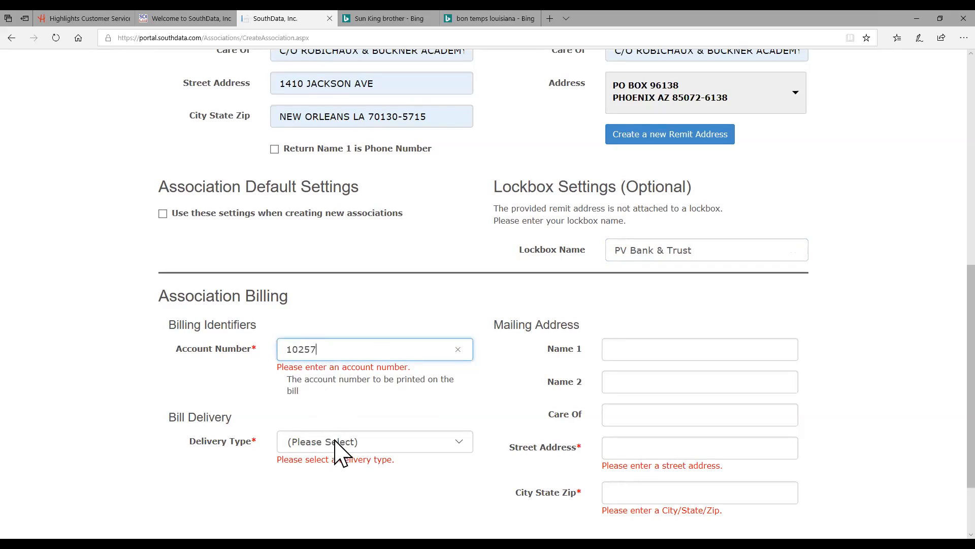
click(358, 445)
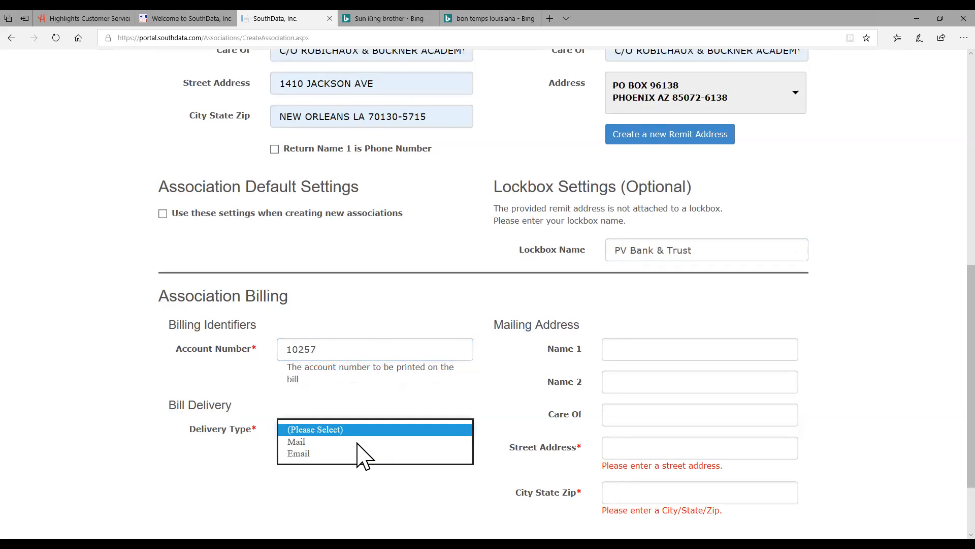
click(316, 453)
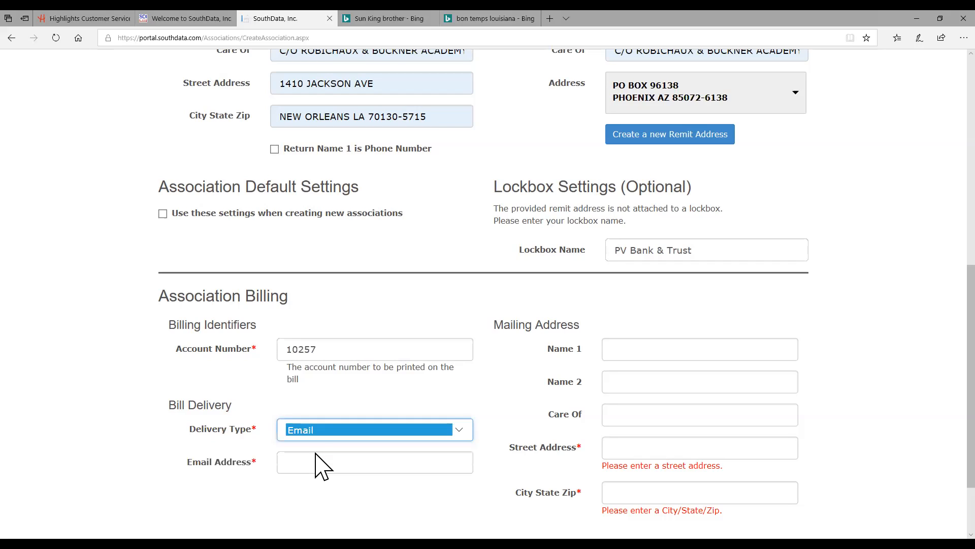
click(320, 459)
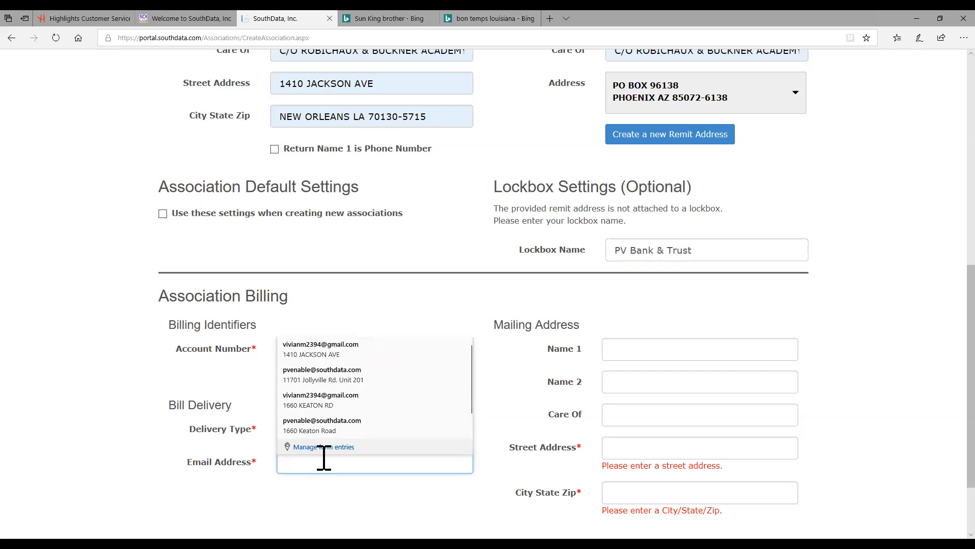
click(324, 406)
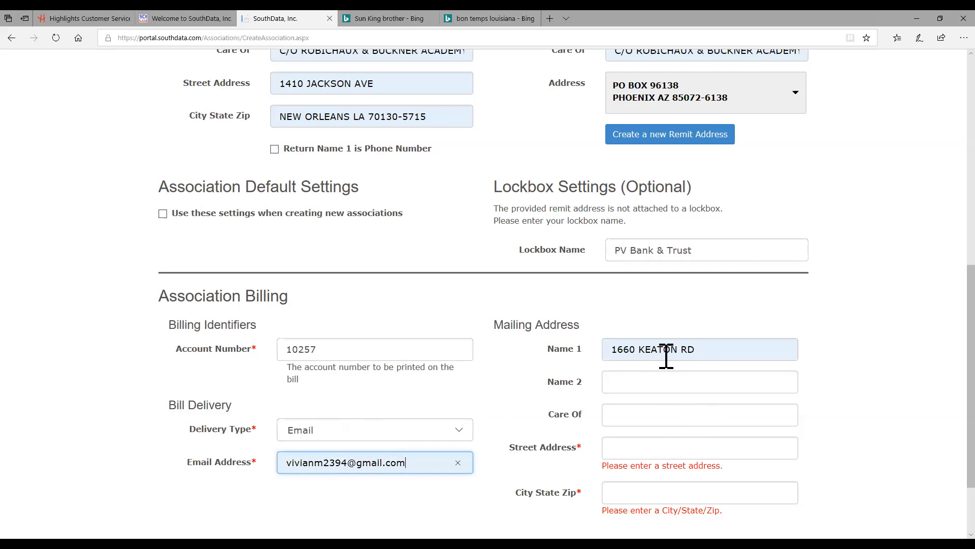
Replace the wrongly autofilled mailing Name 1 with Archer's Way.
key(Tab)
key(BackSpace)
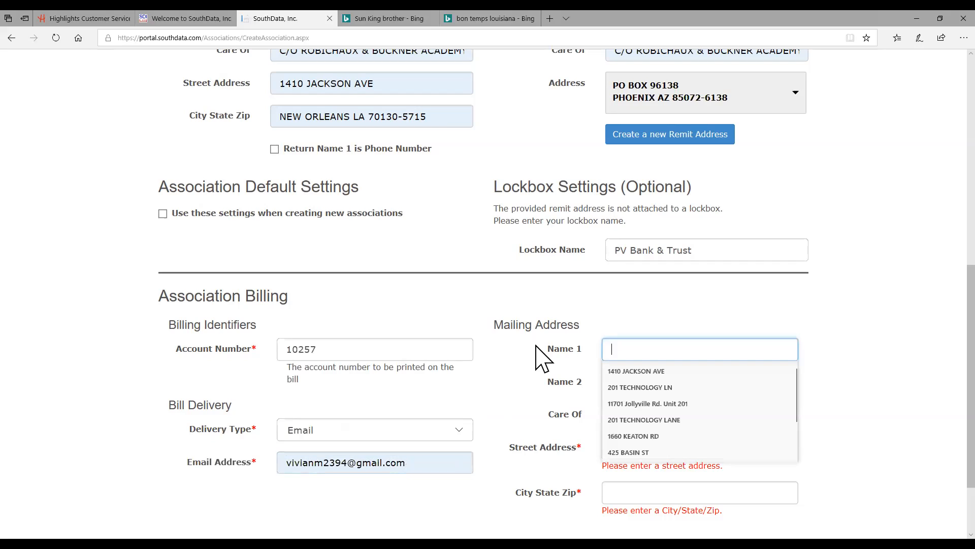
key(Escape)
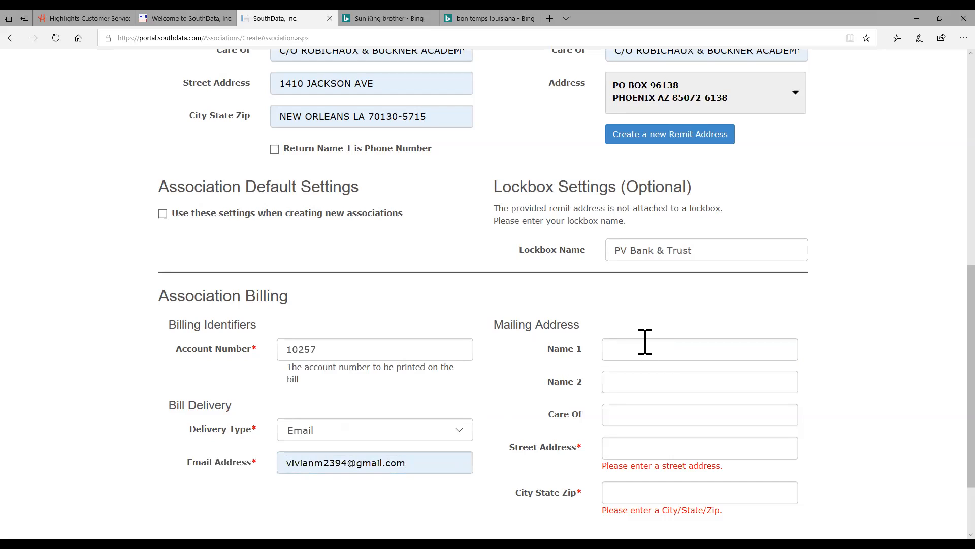
click(646, 349)
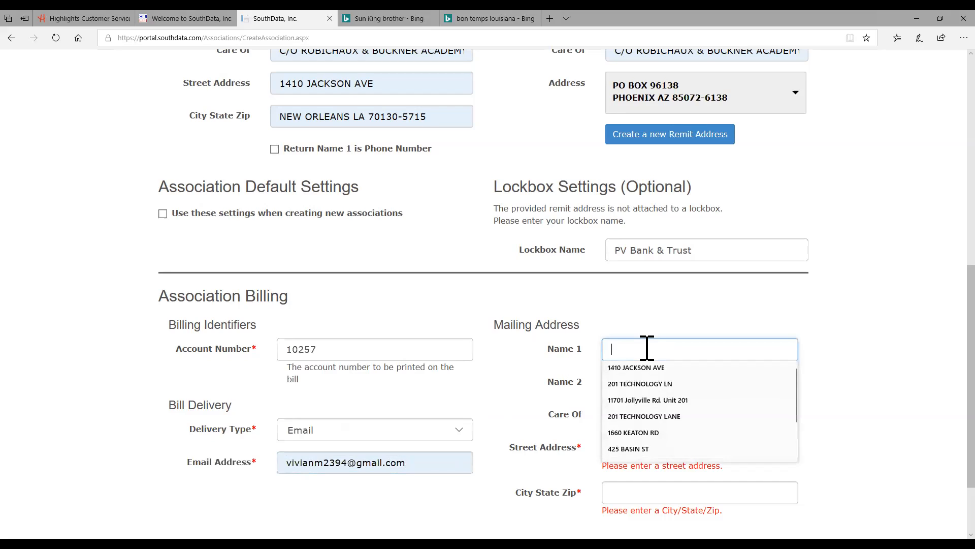
text(Archer')
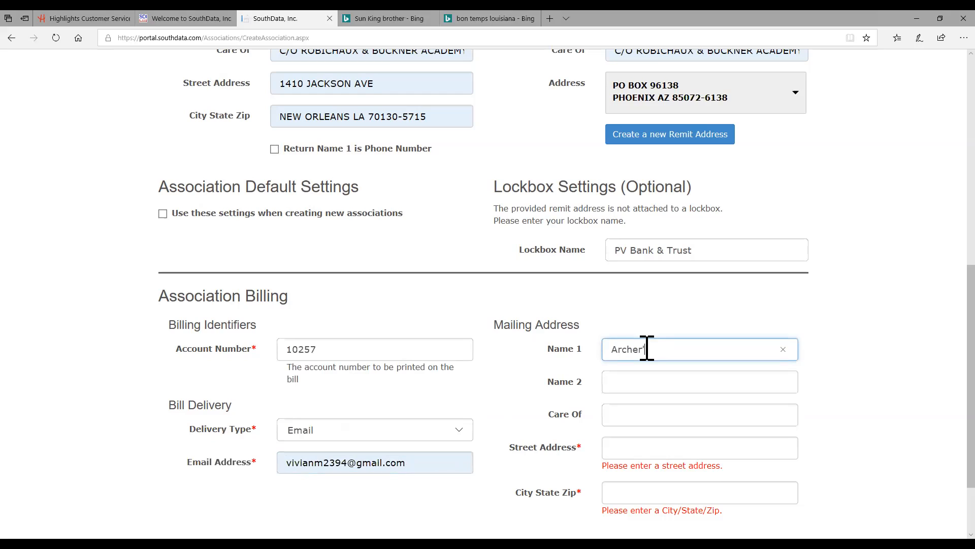
text(s Way)
Enter the mailing care-of as C/O Robichaux & Buckner.
key(Tab)
key(Tab)
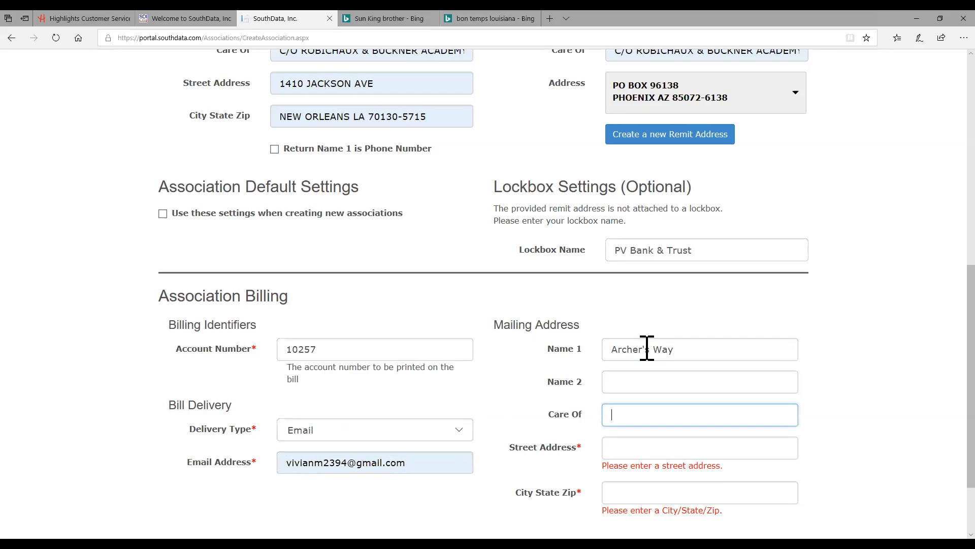
text(C/O Robichauex & Buckner)
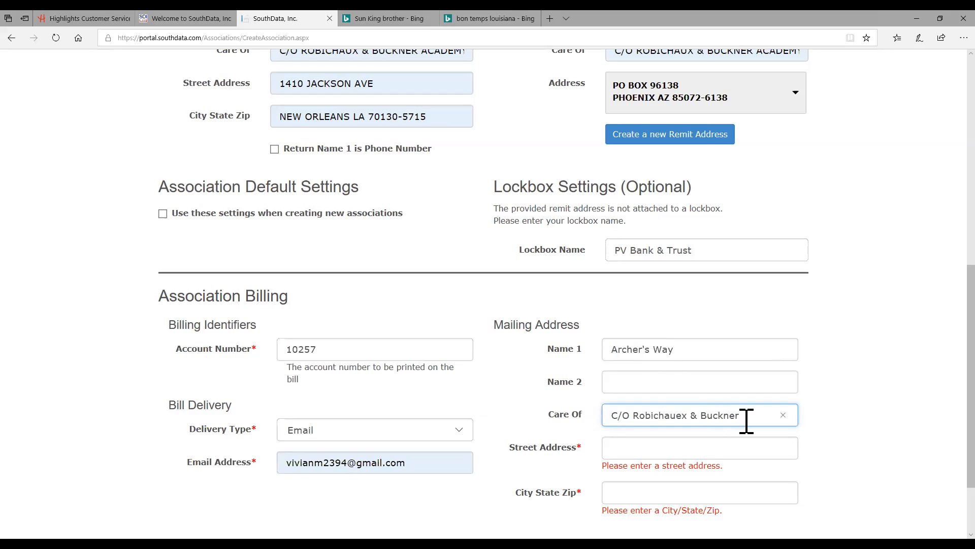
click(661, 452)
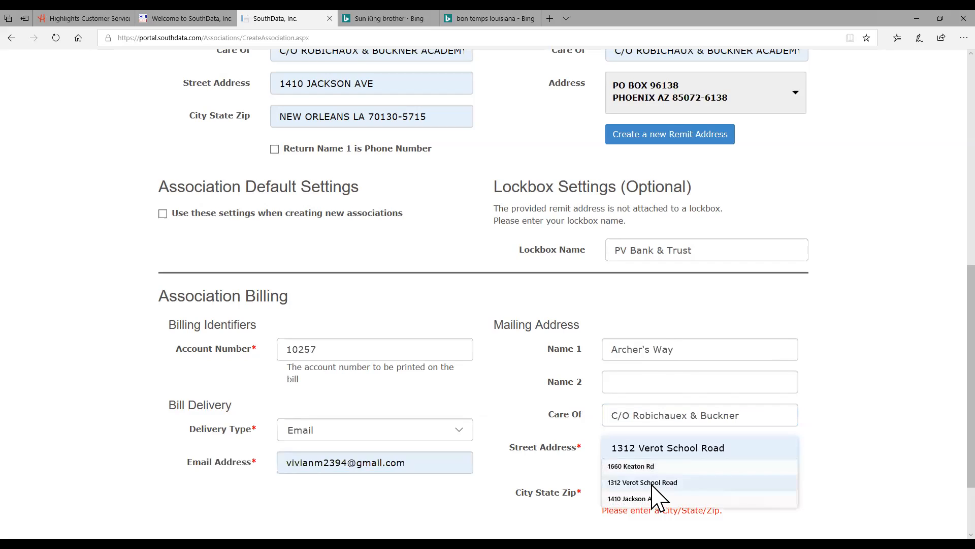
click(647, 470)
click(656, 493)
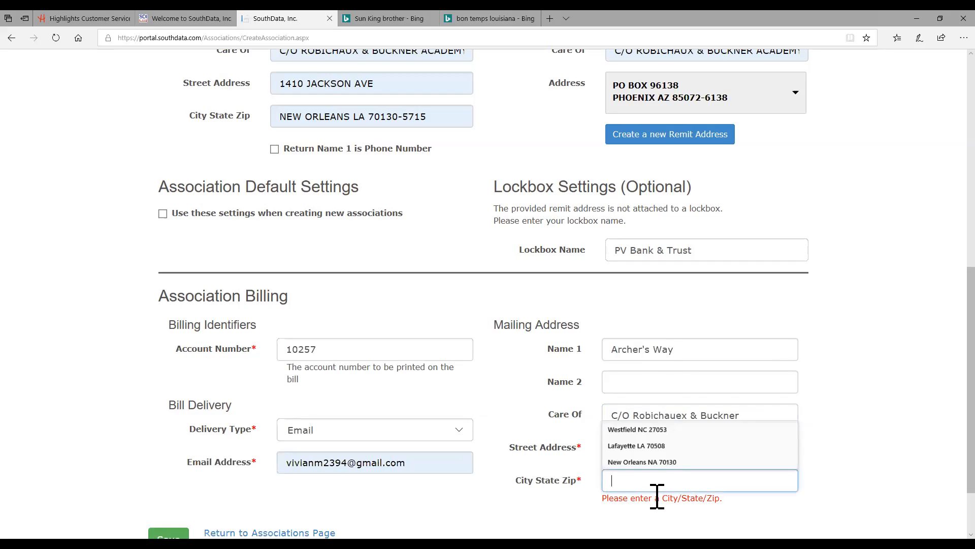
click(638, 428)
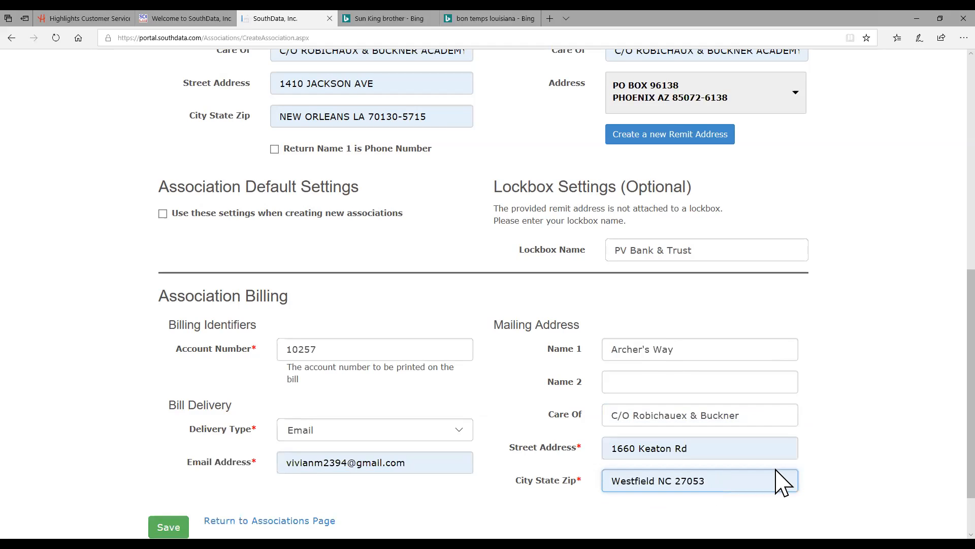
scroll(862, 472, down, 2)
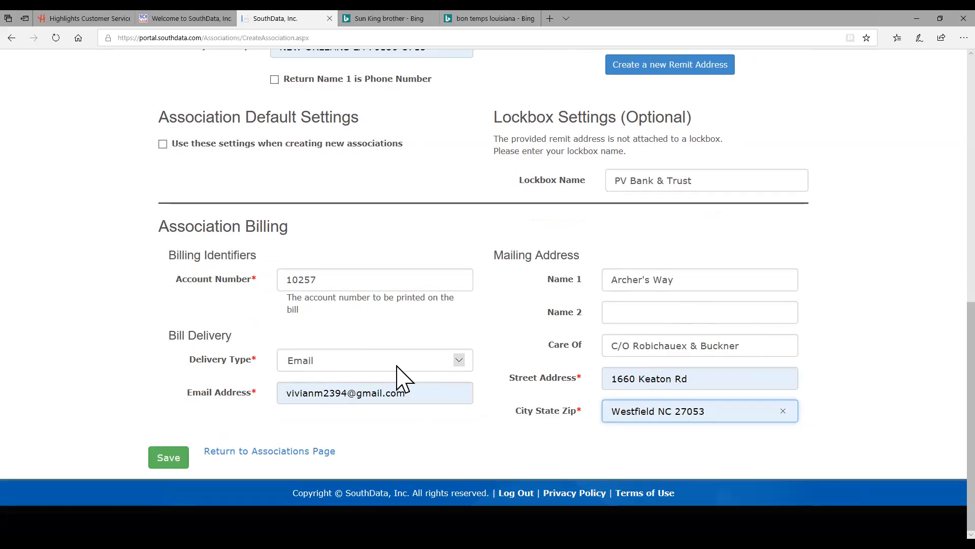
click(173, 459)
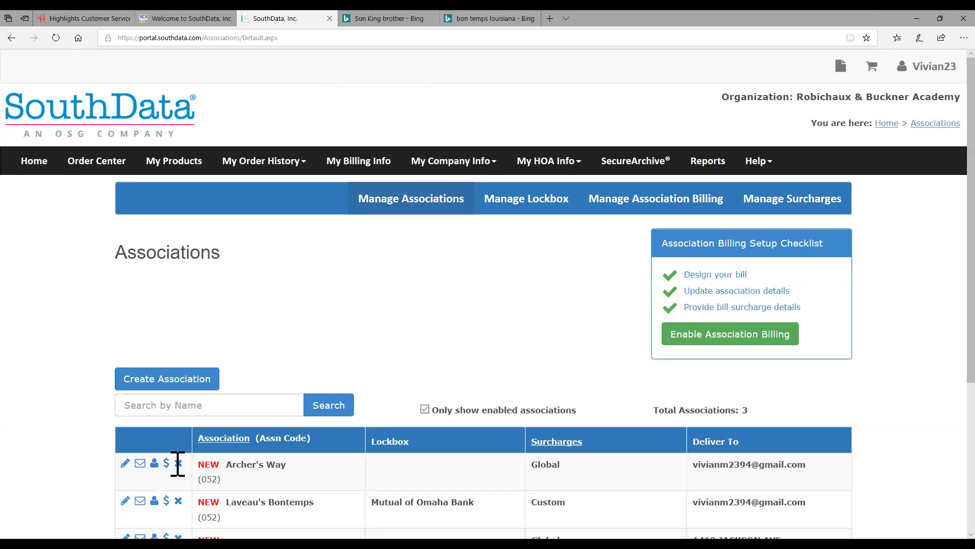
Enable association billing for orders shipped after 6/15/2020, then open Archer's Way for editing.
scroll(302, 462, down, 3)
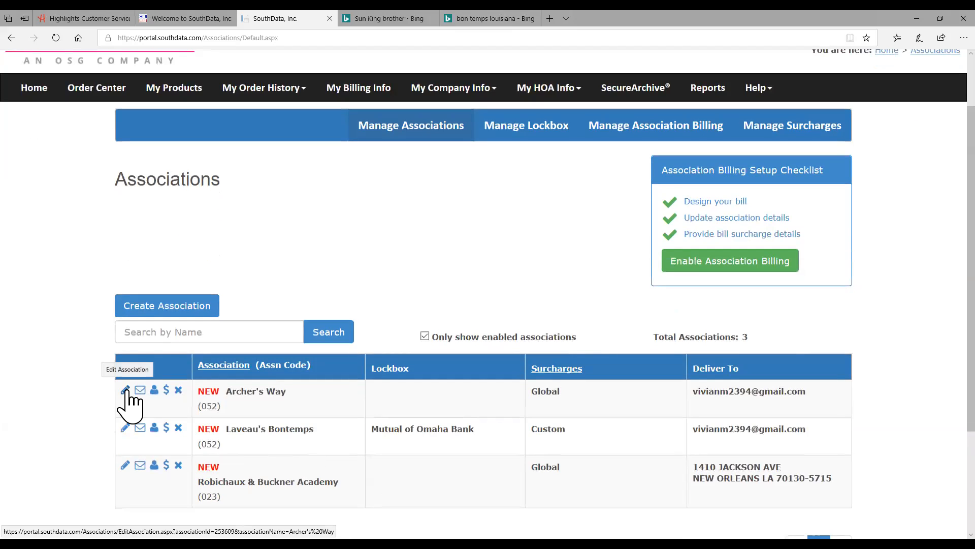
click(712, 274)
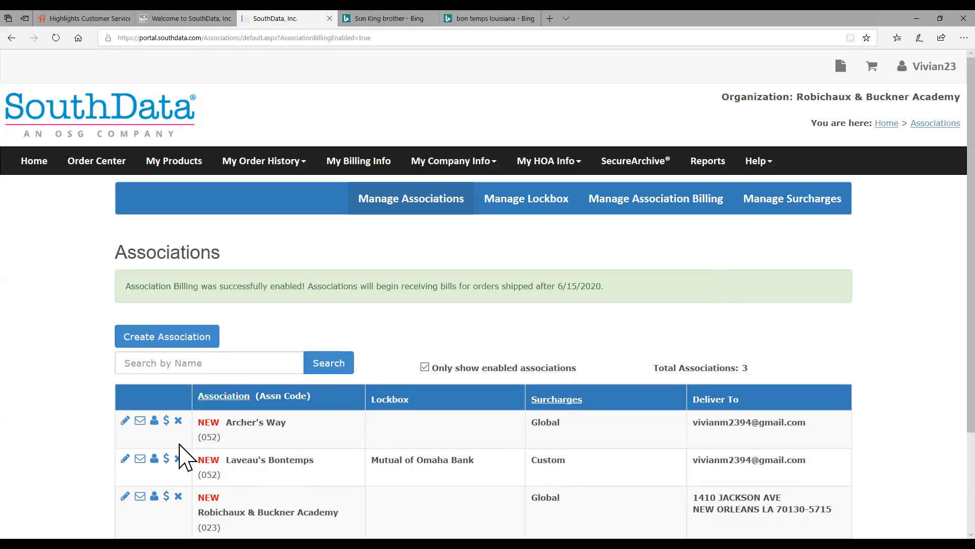
scroll(180, 452, down, 1)
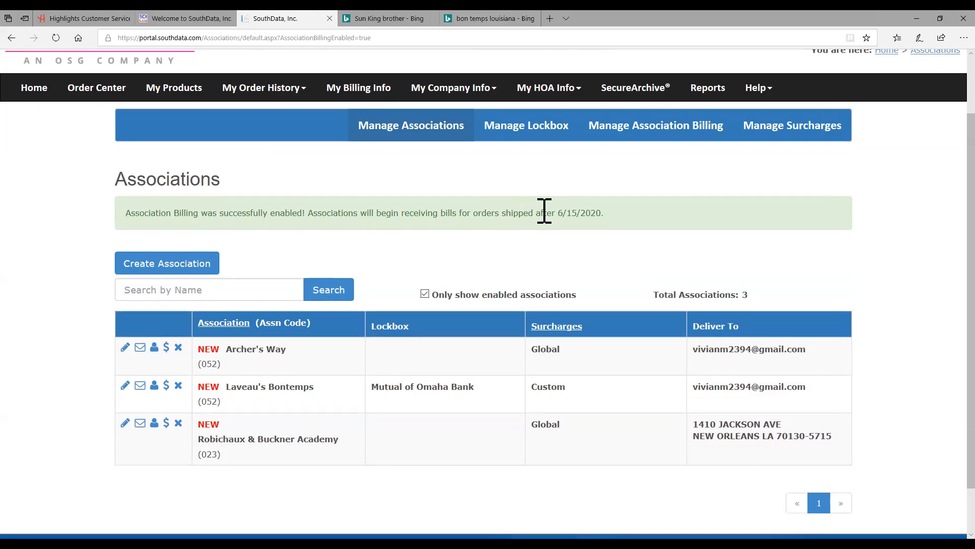
click(126, 347)
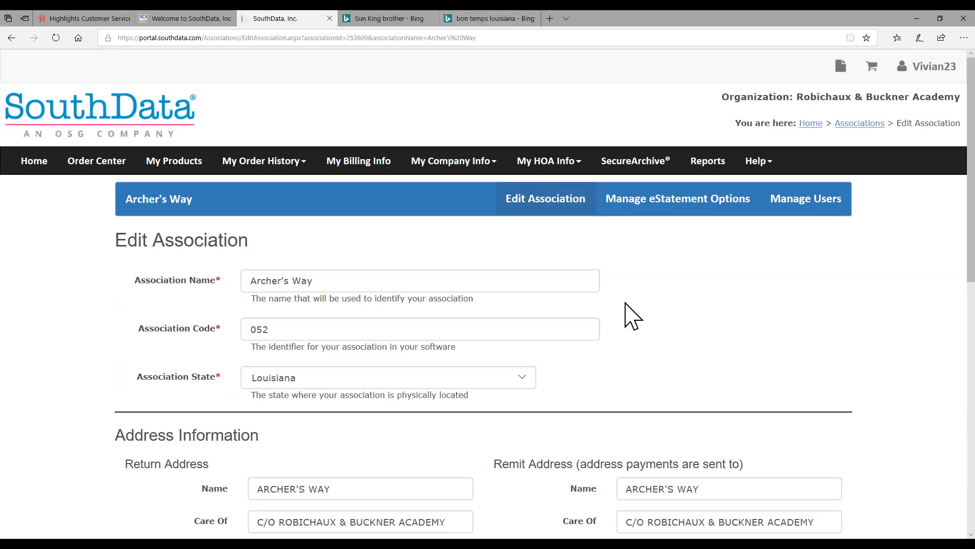
Review Archer's Way's saved details, return to Associations, and open the billing surcharge settings.
scroll(721, 330, down, 4)
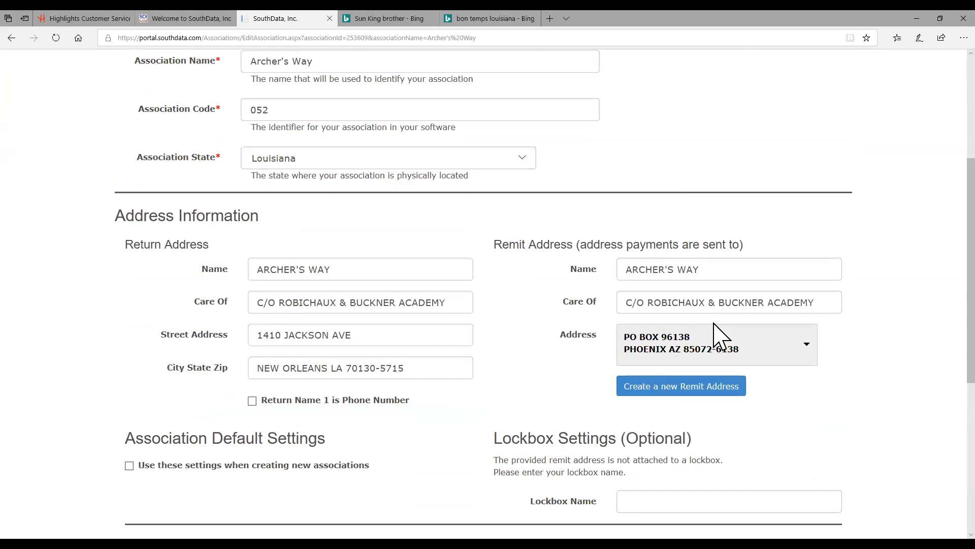
scroll(718, 337, down, 7)
click(259, 451)
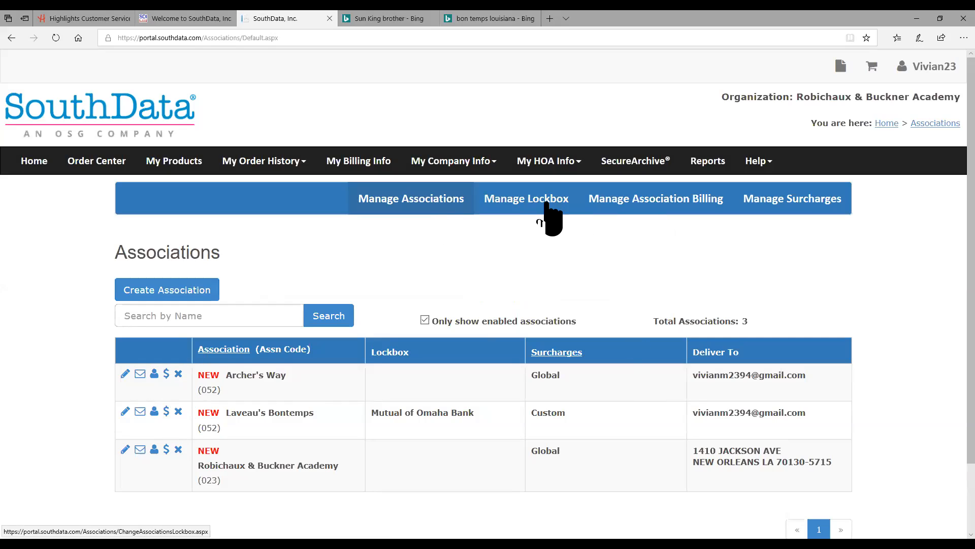
click(649, 217)
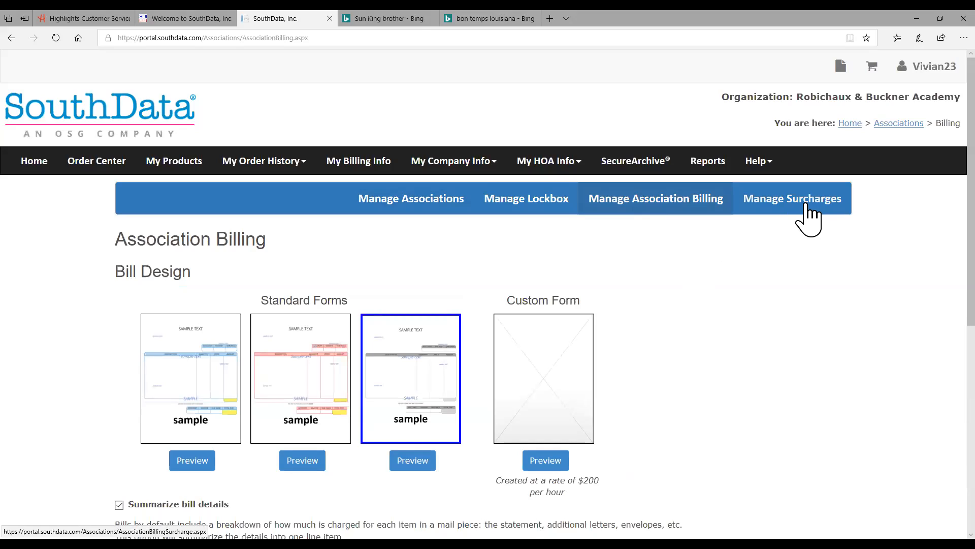
click(778, 202)
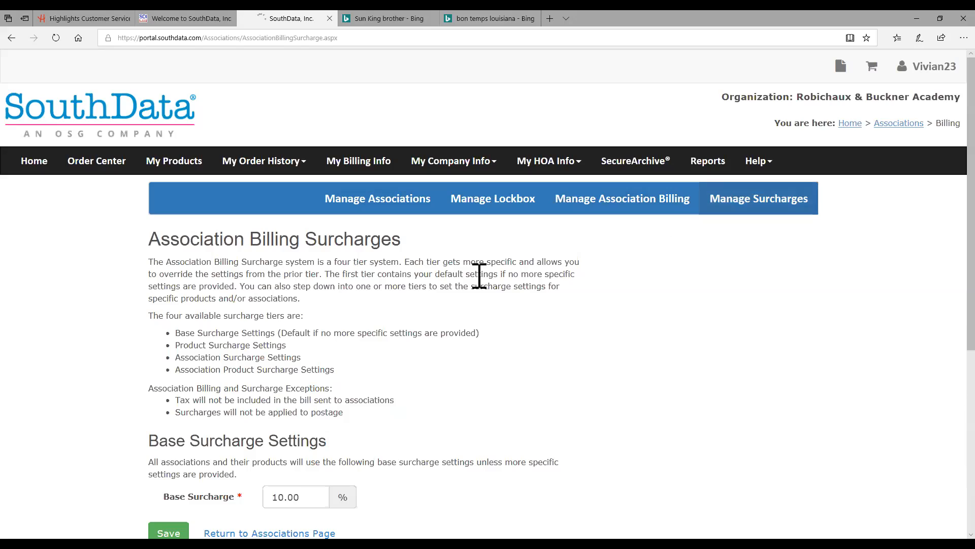
Scroll down to Base Surcharge Settings showing the 10.00% base surcharge.
scroll(421, 338, down, 2)
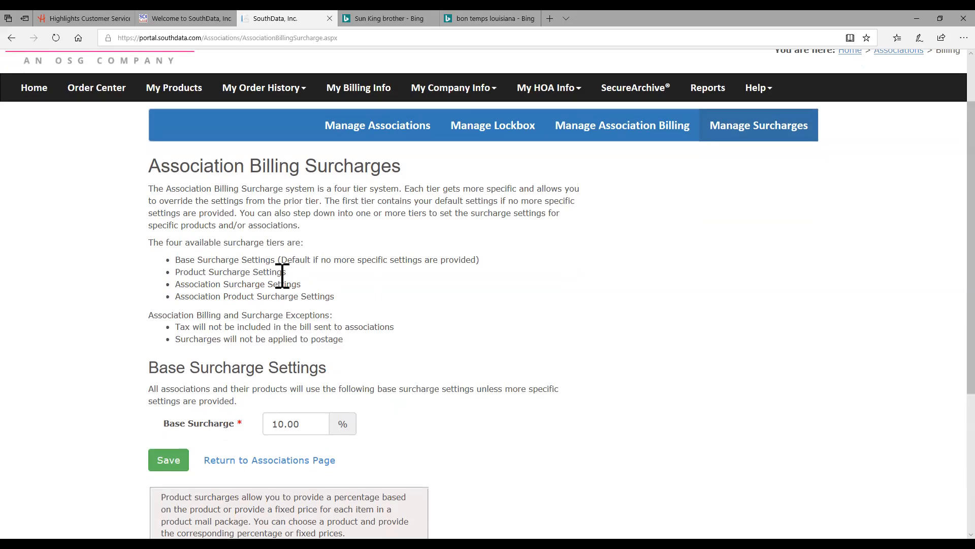
scroll(379, 399, down, 2)
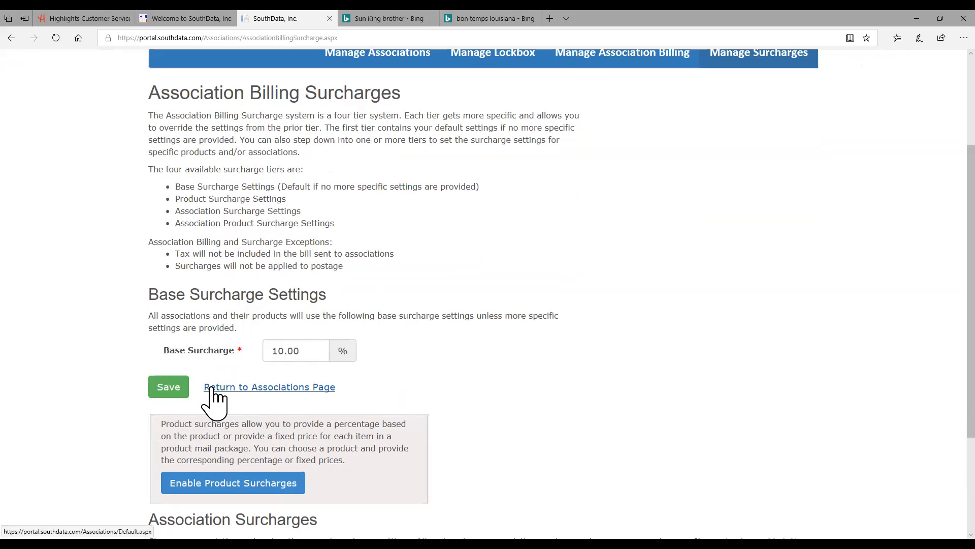
scroll(214, 398, down, 1)
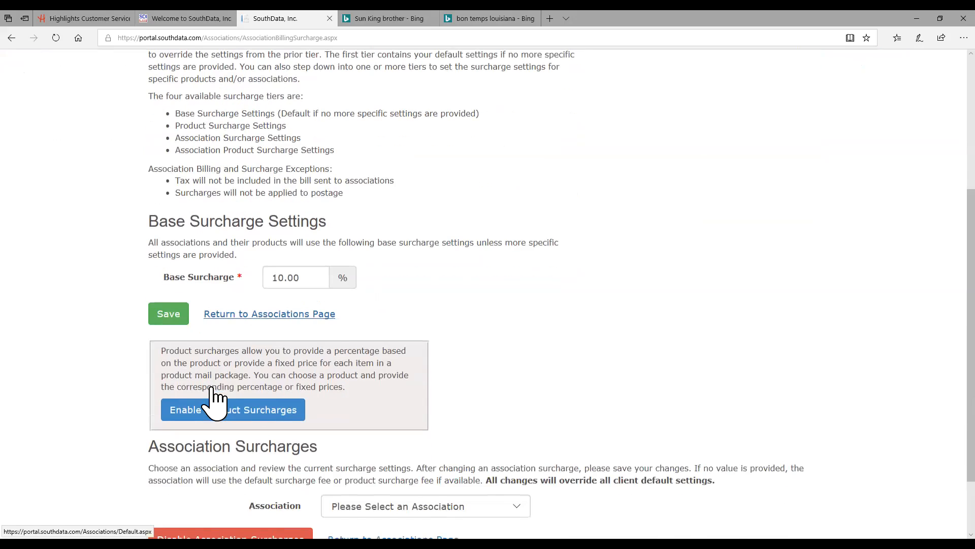
Enable product surcharges for Coupon Book with a Fixed price surcharge type, then review the option price table.
click(260, 421)
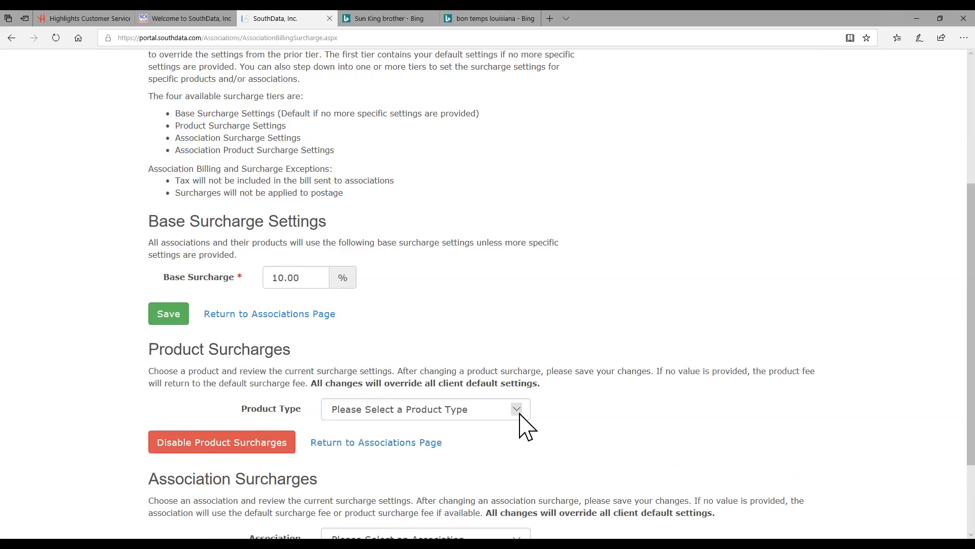
click(519, 414)
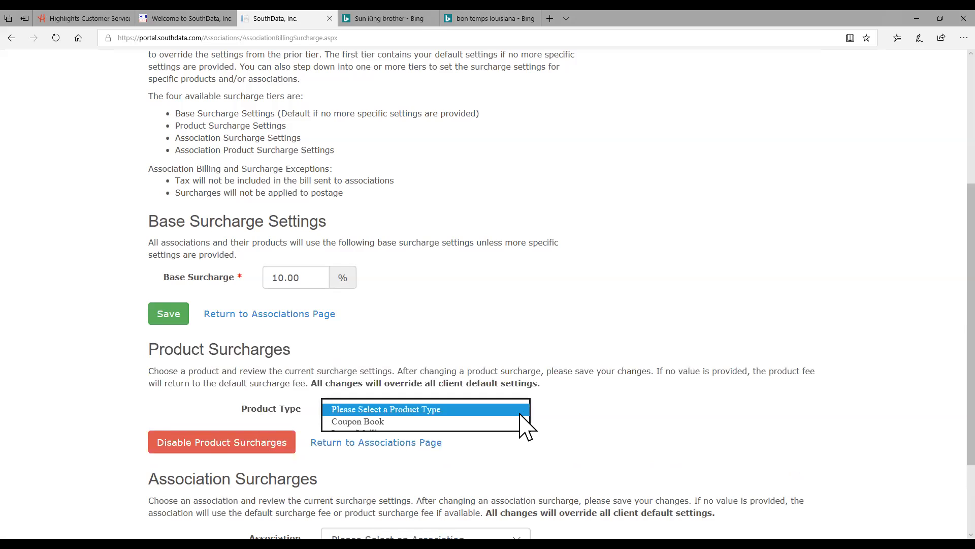
click(402, 422)
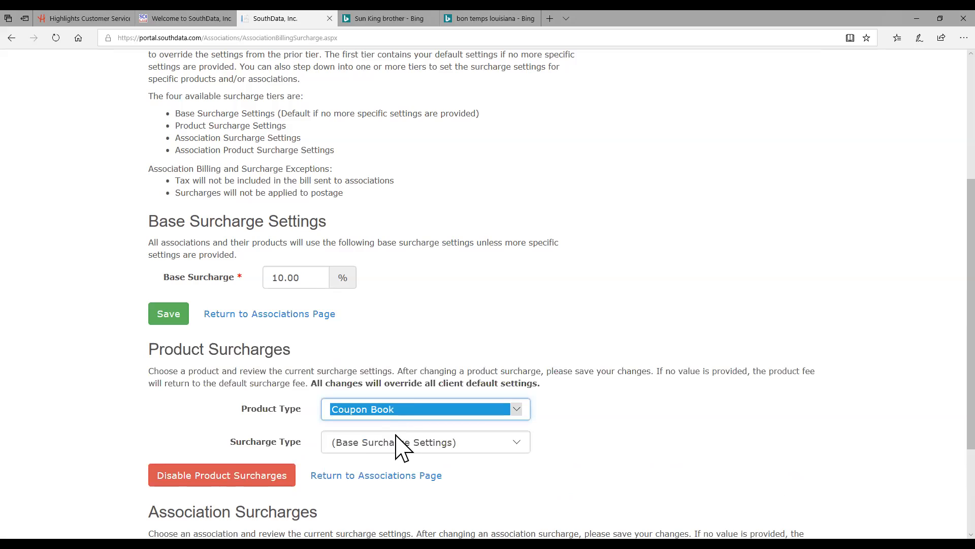
click(513, 447)
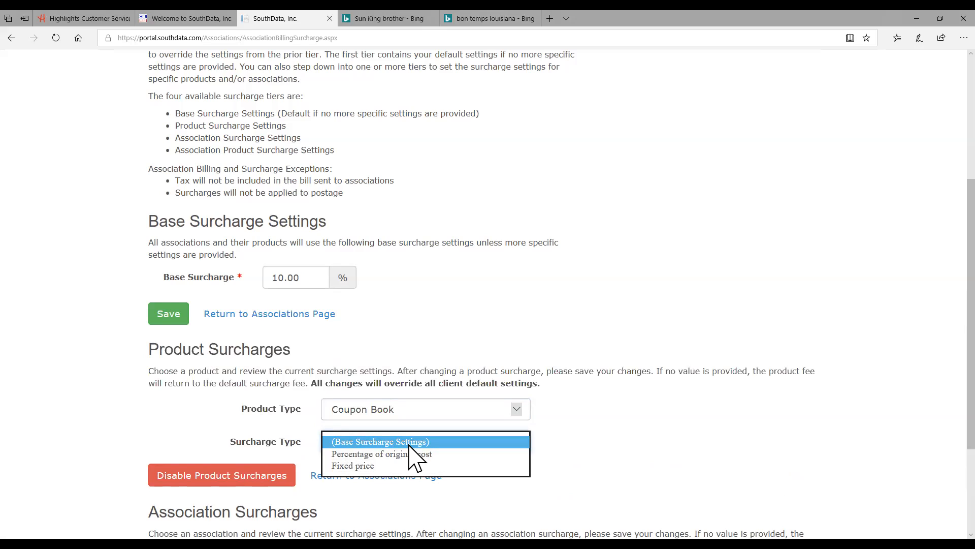
click(383, 470)
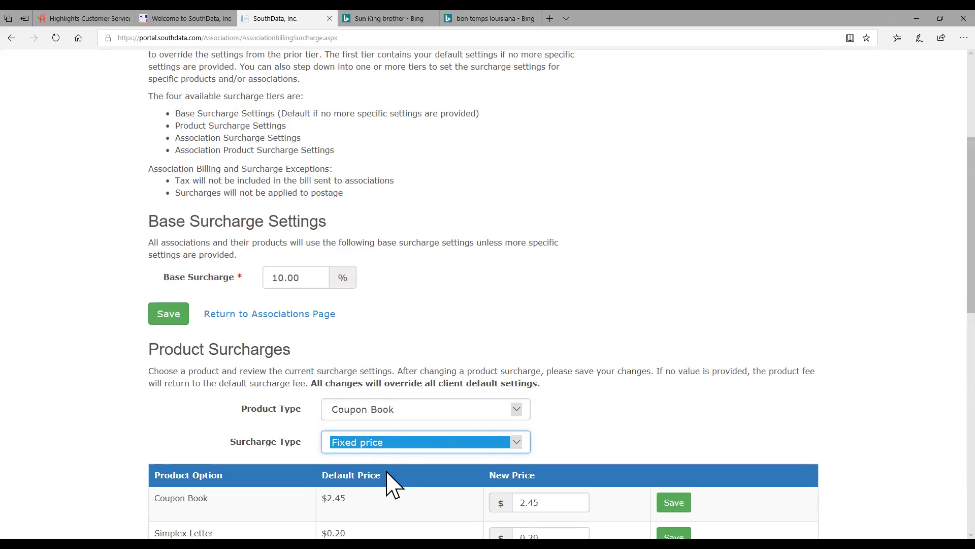
scroll(409, 474, down, 4)
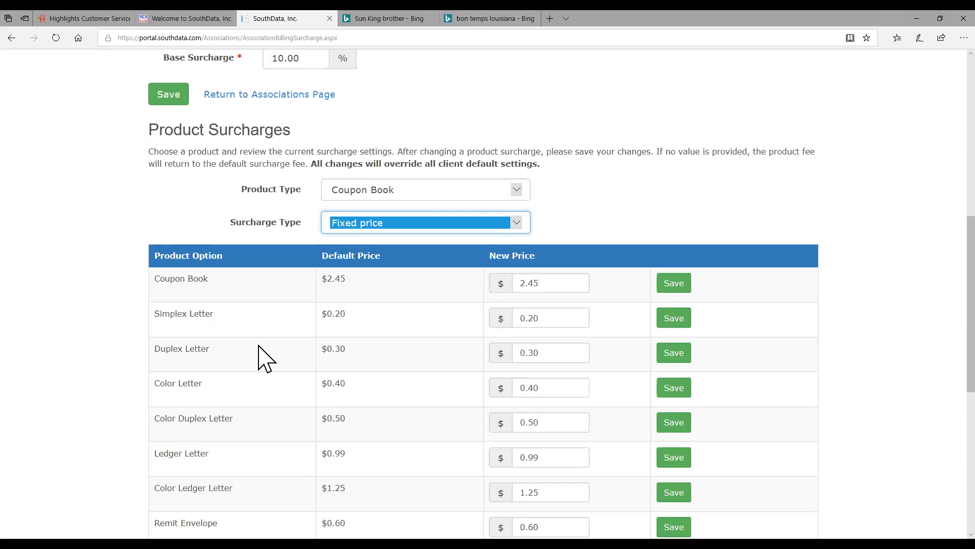
scroll(257, 376, down, 3)
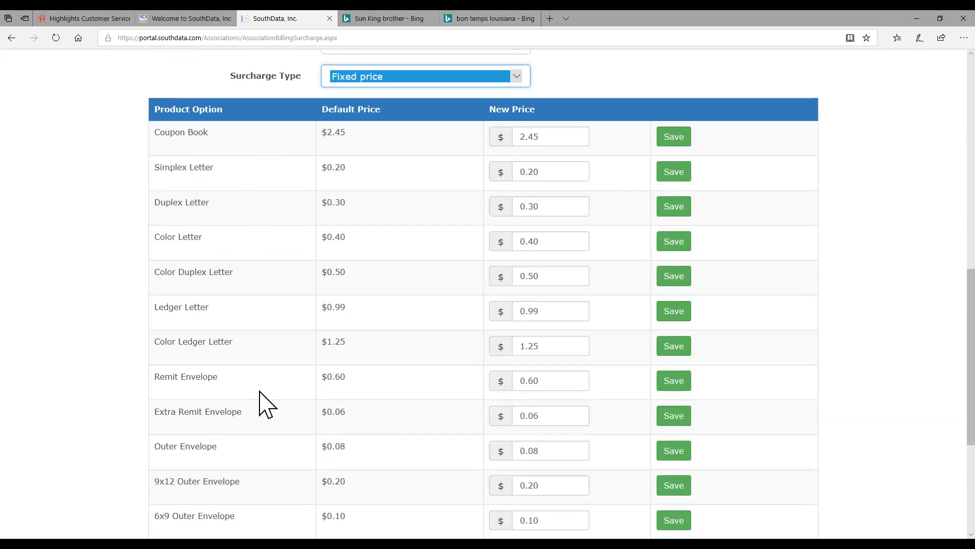
scroll(261, 403, down, 3)
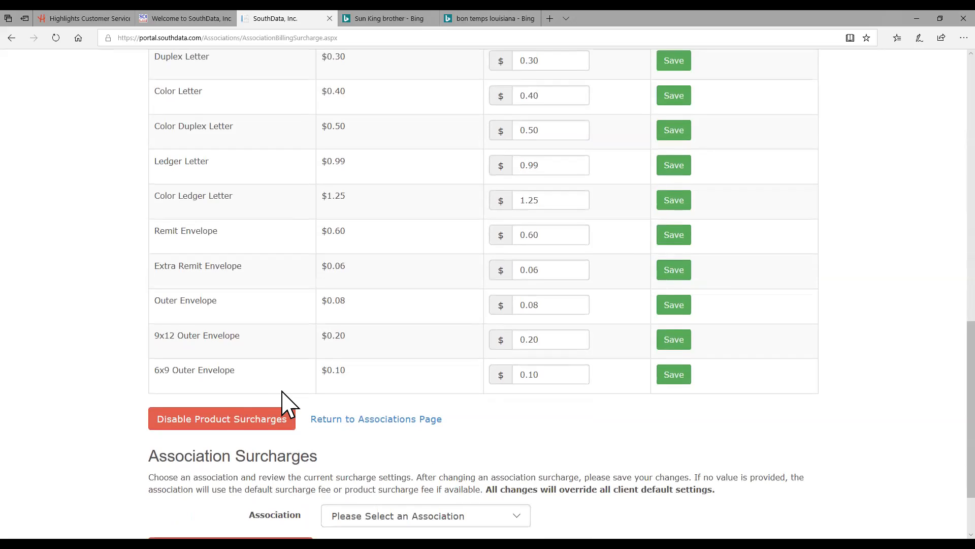
scroll(292, 389, up, 5)
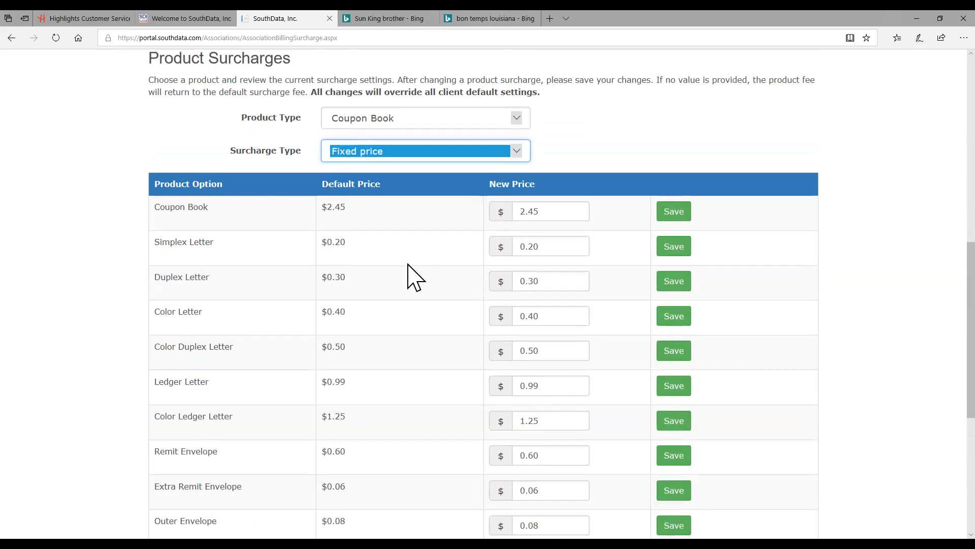
scroll(408, 272, up, 3)
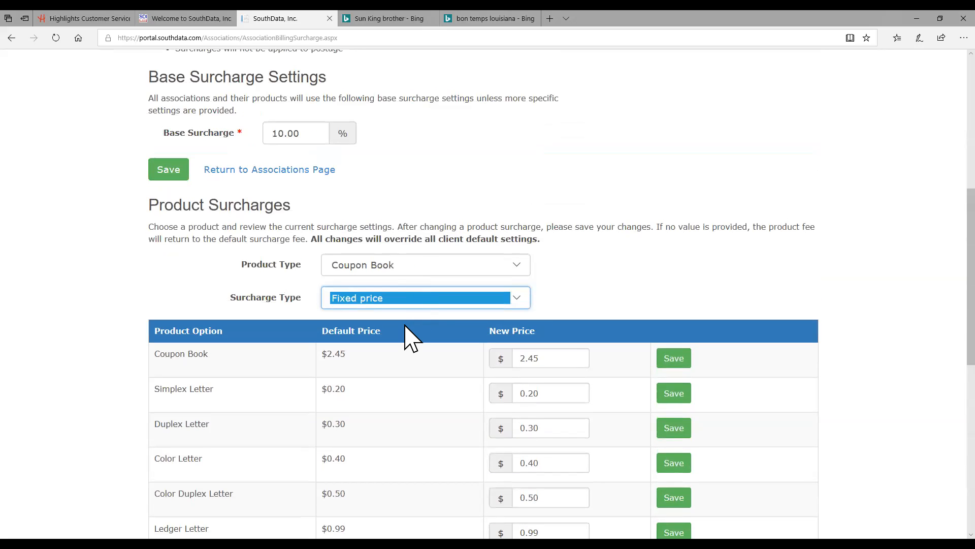
scroll(410, 337, down, 2)
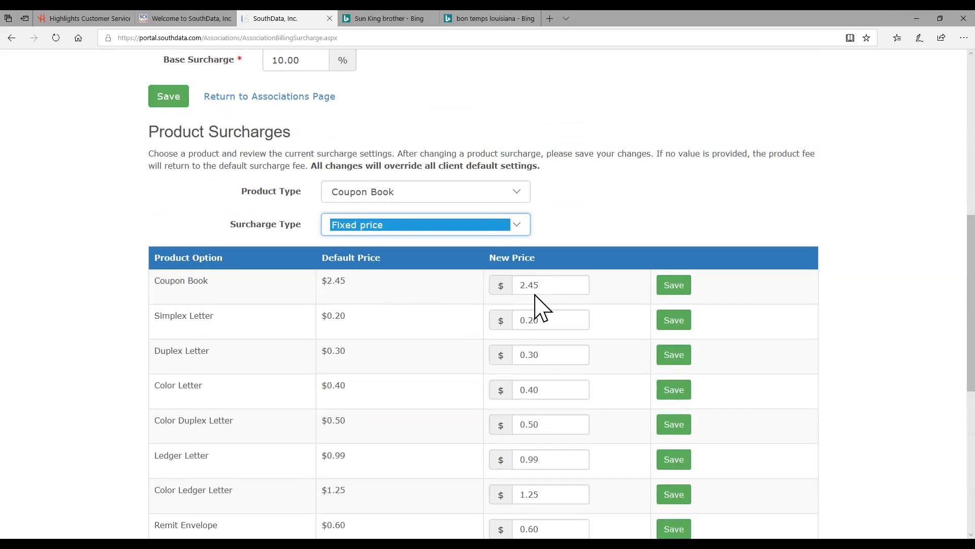
Save a new Coupon Book price of 5.00, resetting and re-entering it once.
drag(533, 285, 558, 286)
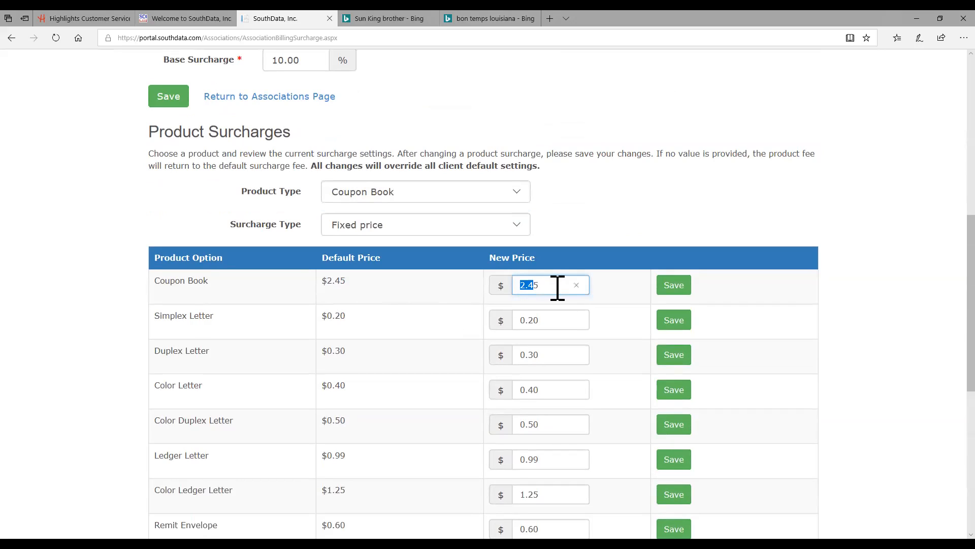
key(BackSpace)
text(5.00)
click(679, 292)
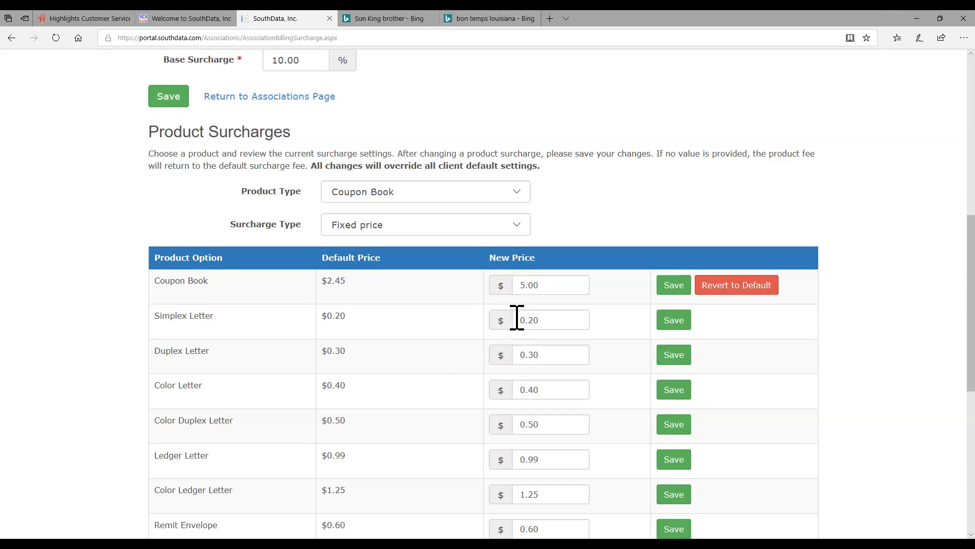
click(733, 301)
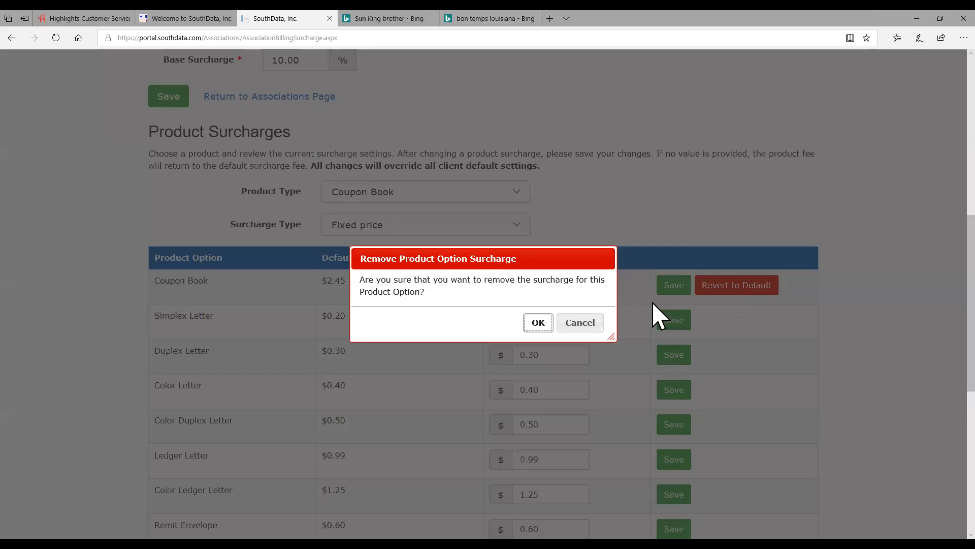
click(536, 323)
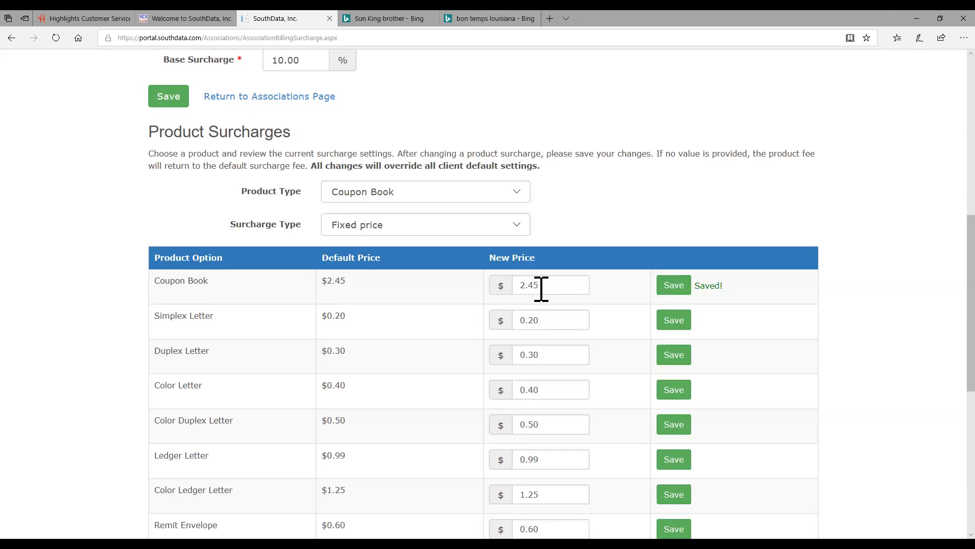
drag(541, 287, 512, 289)
text(5.00)
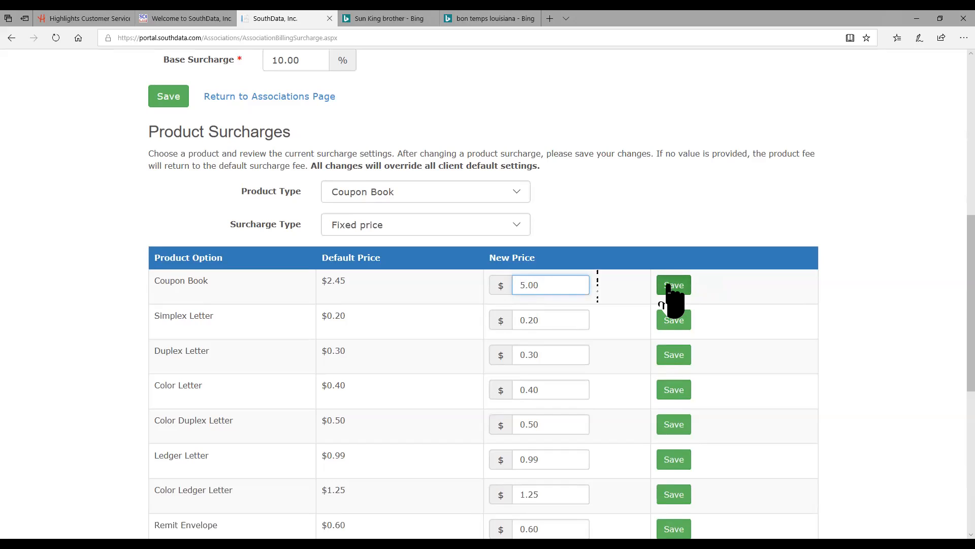
click(668, 285)
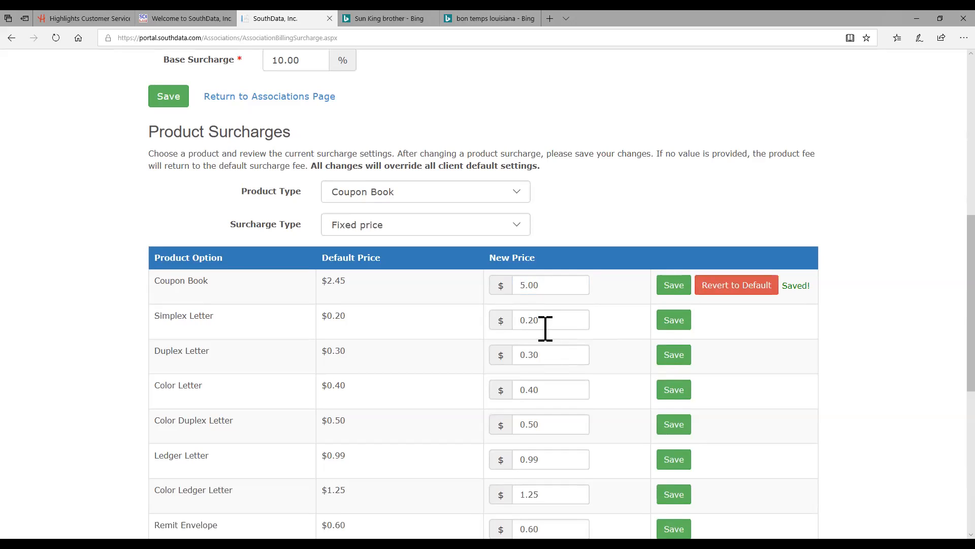
Save new prices of 0.75 for Simplex Letter and 0.80 for Color Letter.
drag(541, 321, 532, 320)
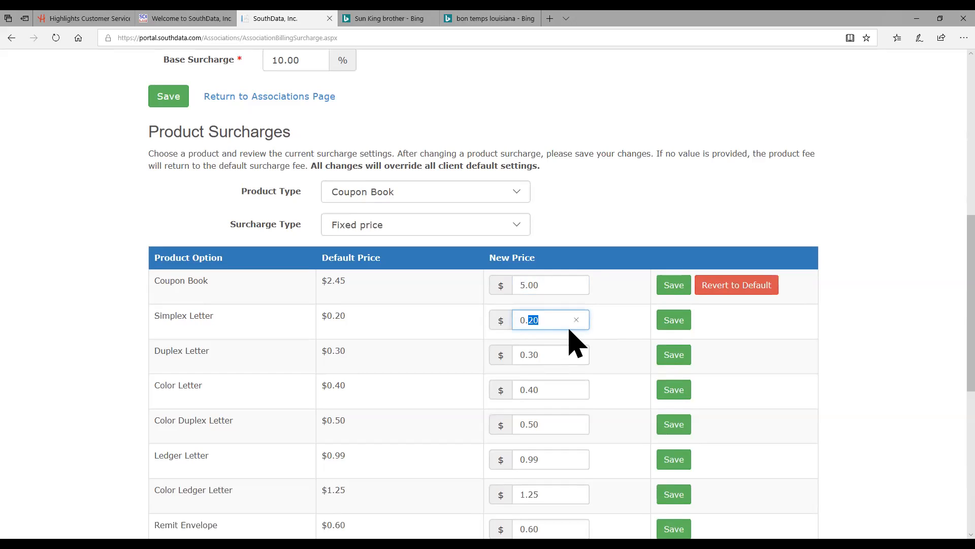
text(.75)
key(BackSpace)
key(BackSpace)
key(BackSpace)
text(75)
click(675, 325)
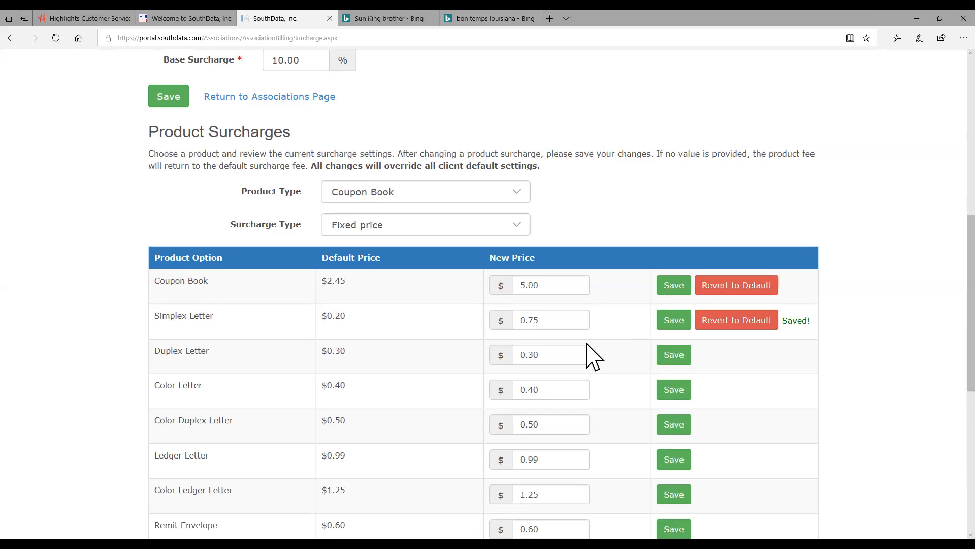
scroll(570, 344, down, 3)
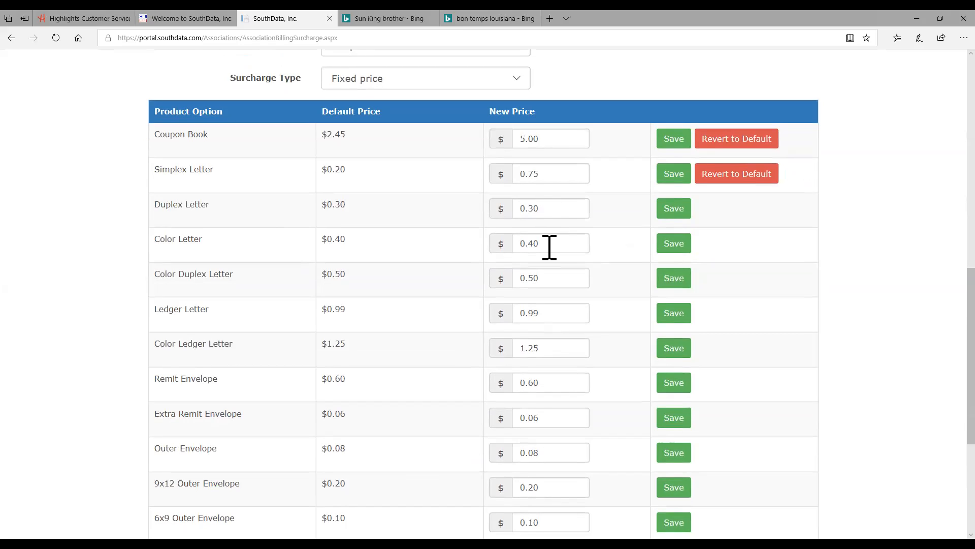
drag(530, 246, 575, 251)
text(.8)
key(BackSpace)
key(BackSpace)
key(BackSpace)
text(.0)
key(BackSpace)
text(80)
click(664, 248)
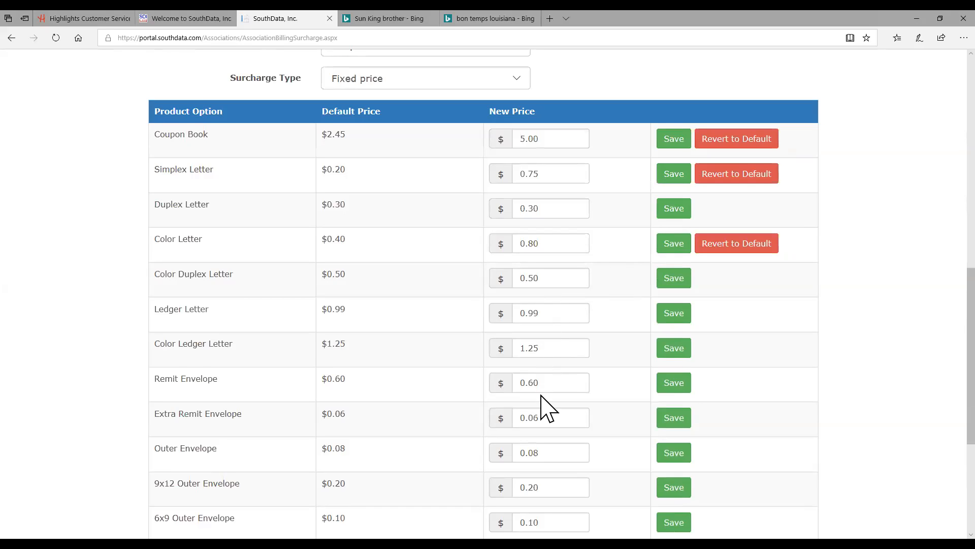
Save a new 9x12 Outer Envelope price of 1.20.
scroll(546, 405, down, 2)
scroll(550, 404, down, 2)
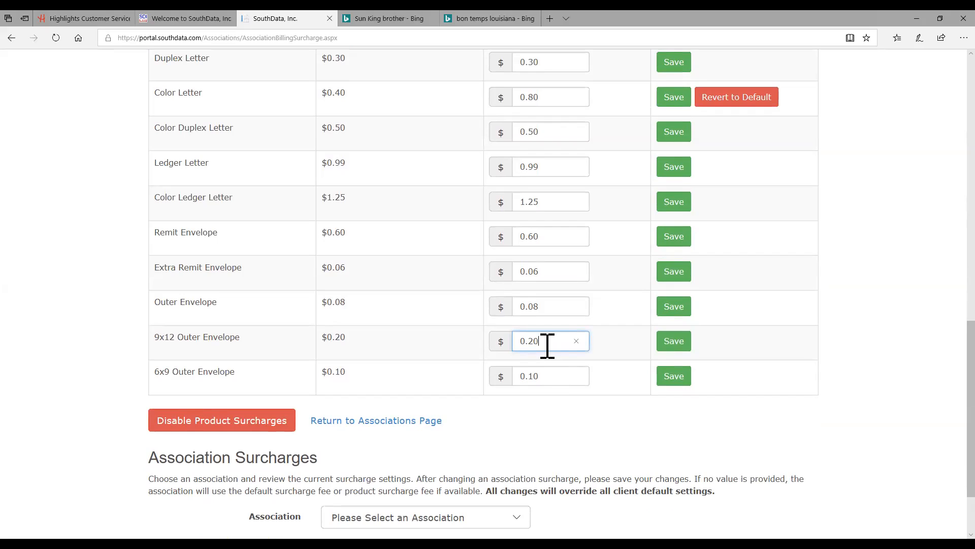
key(BackSpace)
key(BackSpace)
key(BackSpace)
key(BackSpace)
text(1.20)
click(674, 347)
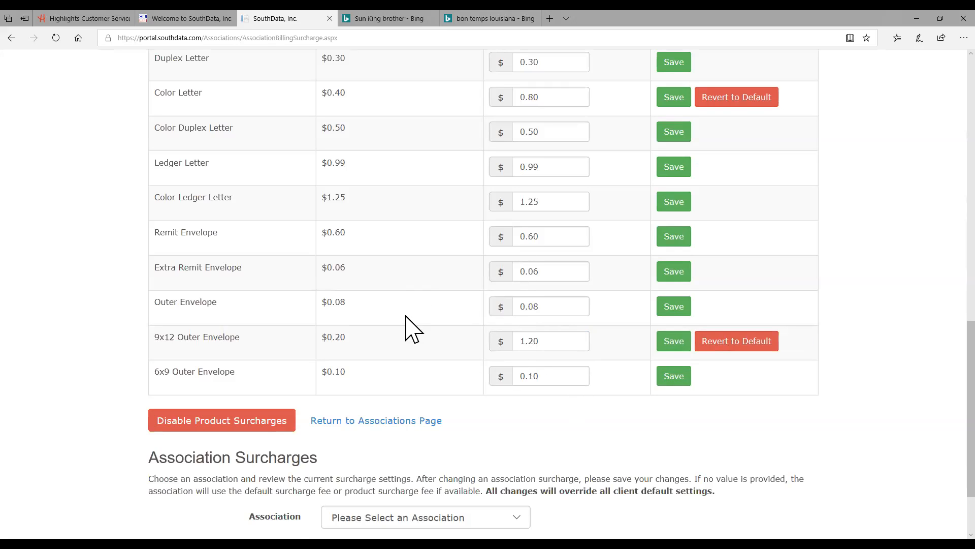
scroll(409, 332, up, 4)
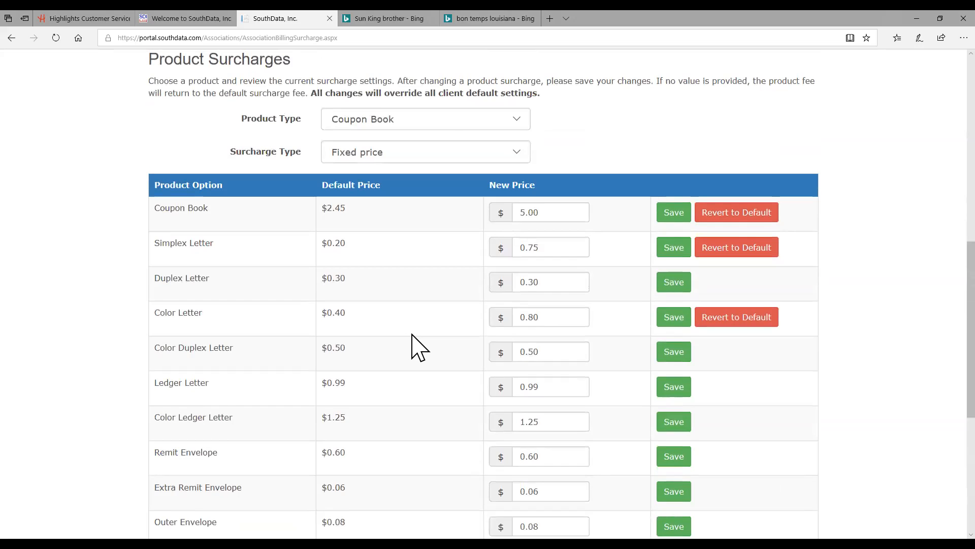
scroll(412, 335, up, 2)
scroll(413, 340, down, 4)
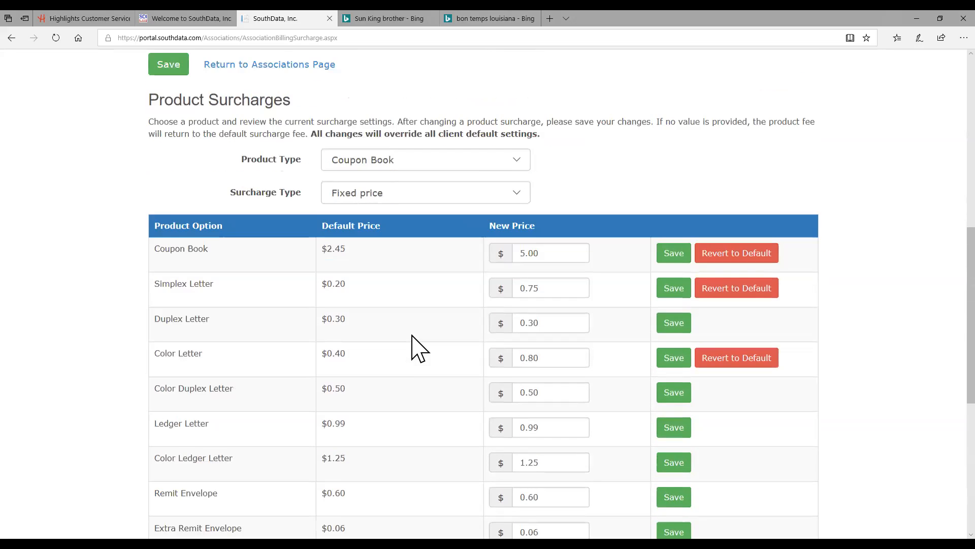
scroll(419, 350, down, 3)
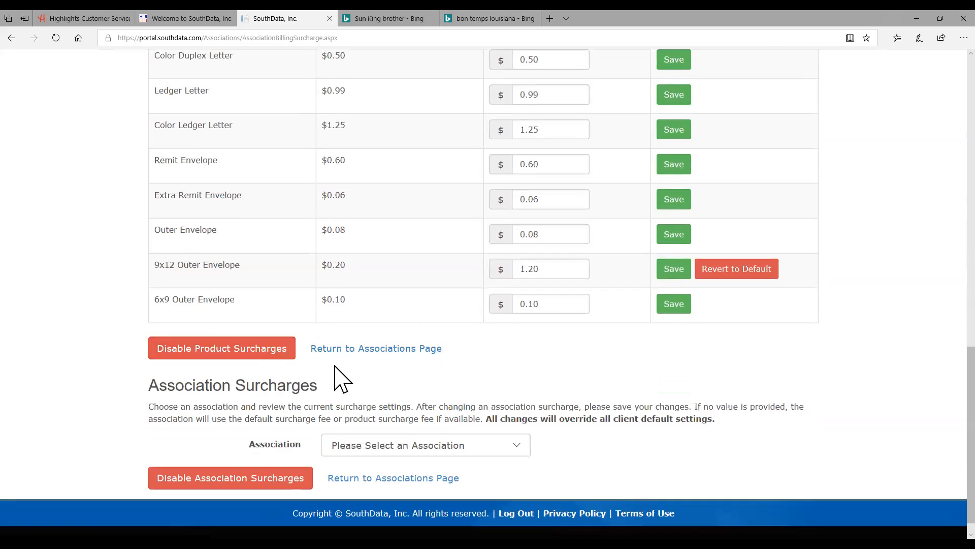
scroll(338, 378, down, 1)
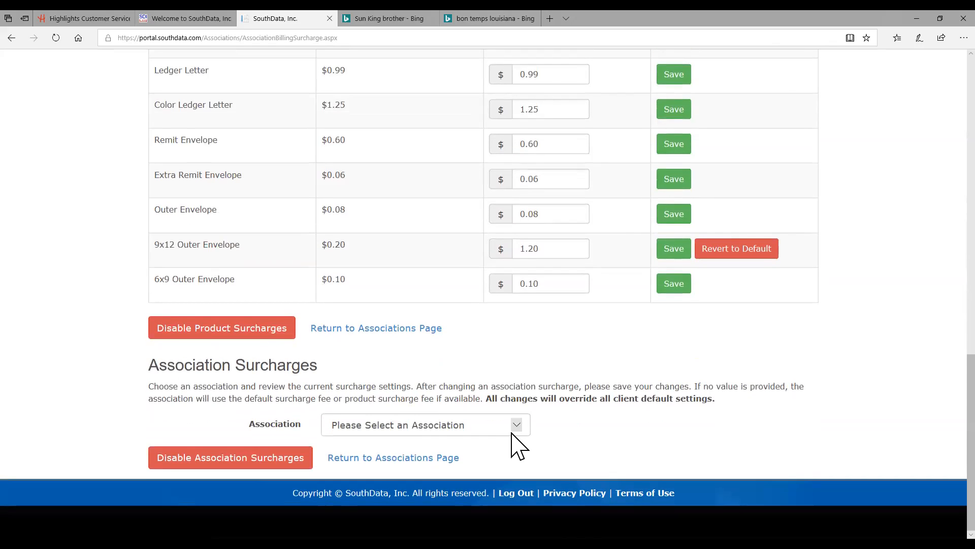
Select Archer's Way in the Association Surcharges dropdown and return to the Associations list.
click(516, 430)
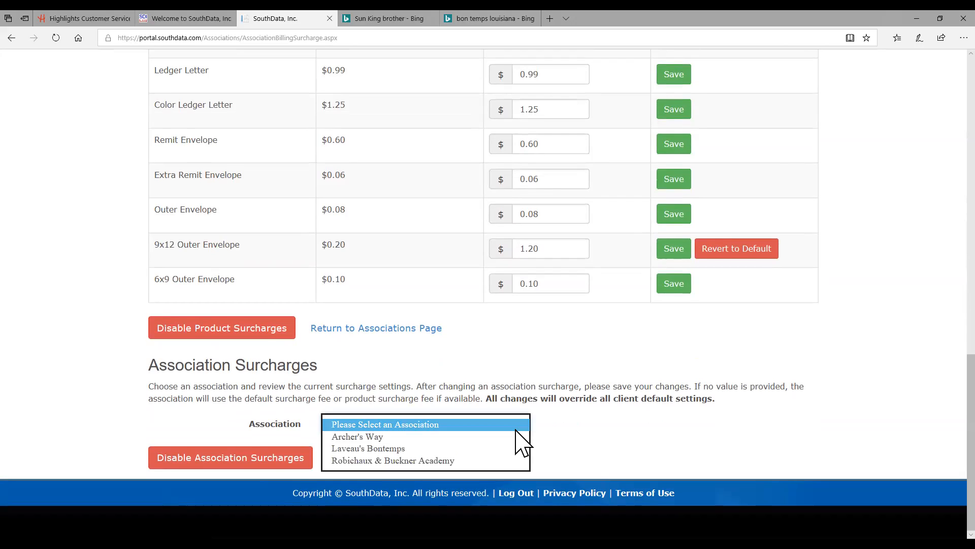
click(348, 439)
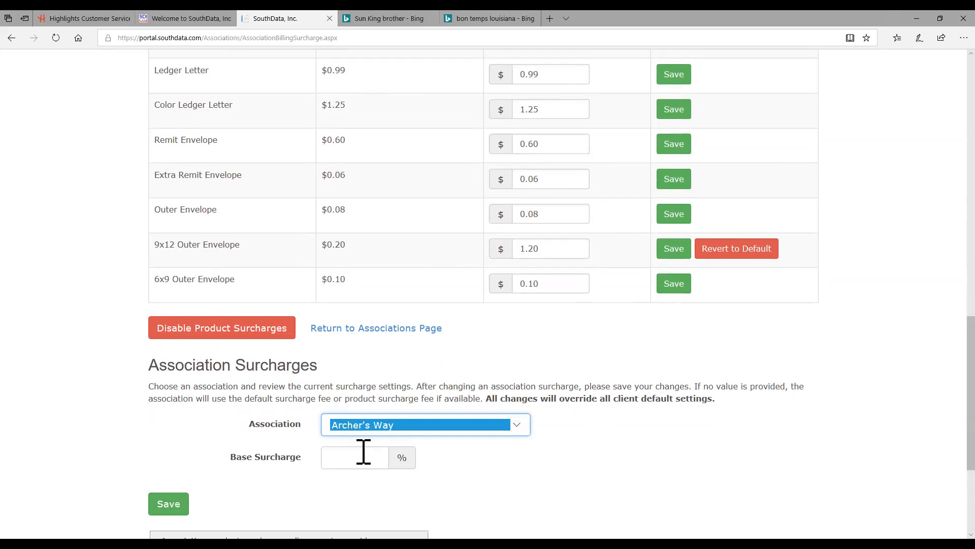
scroll(448, 471, down, 4)
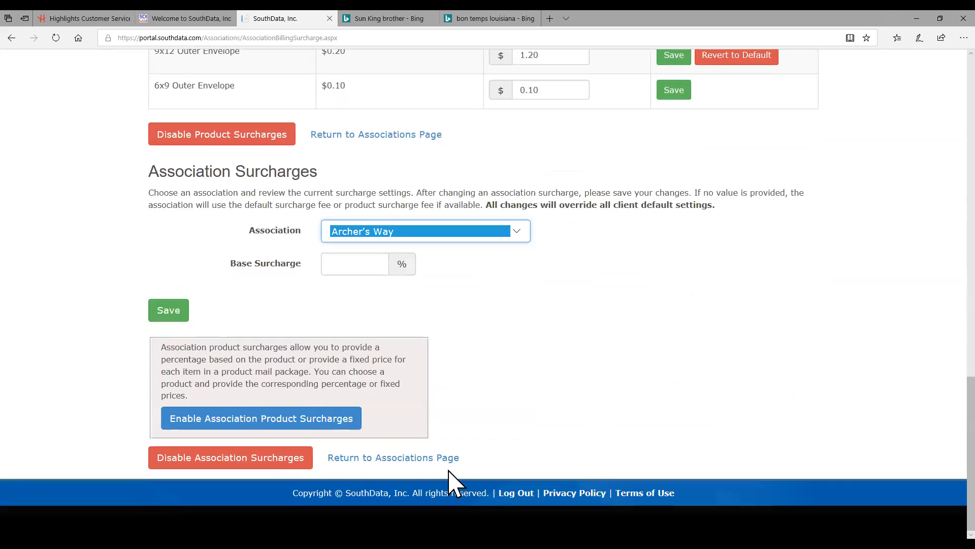
click(384, 464)
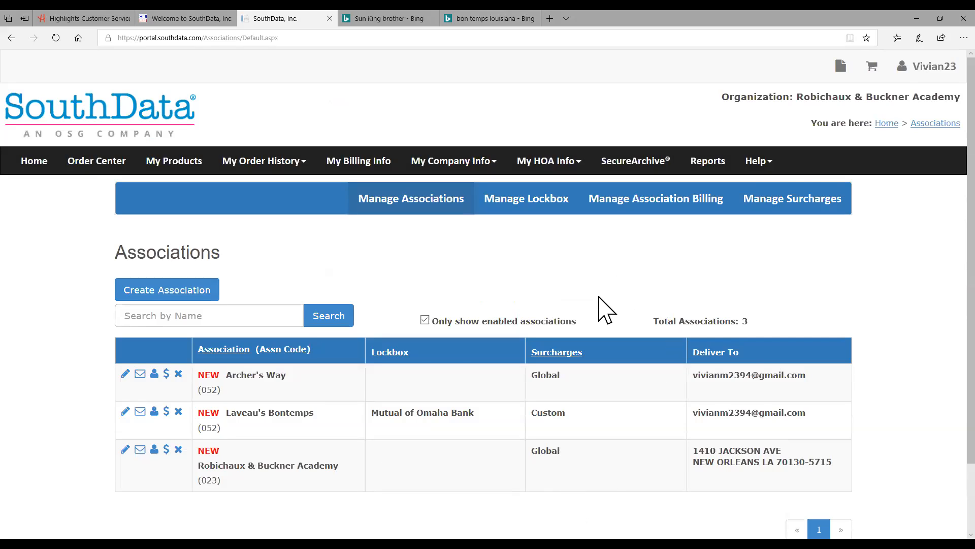
Open Manage Billing Surcharges from the Archer's Way row and look over the surcharge page.
scroll(604, 310, down, 2)
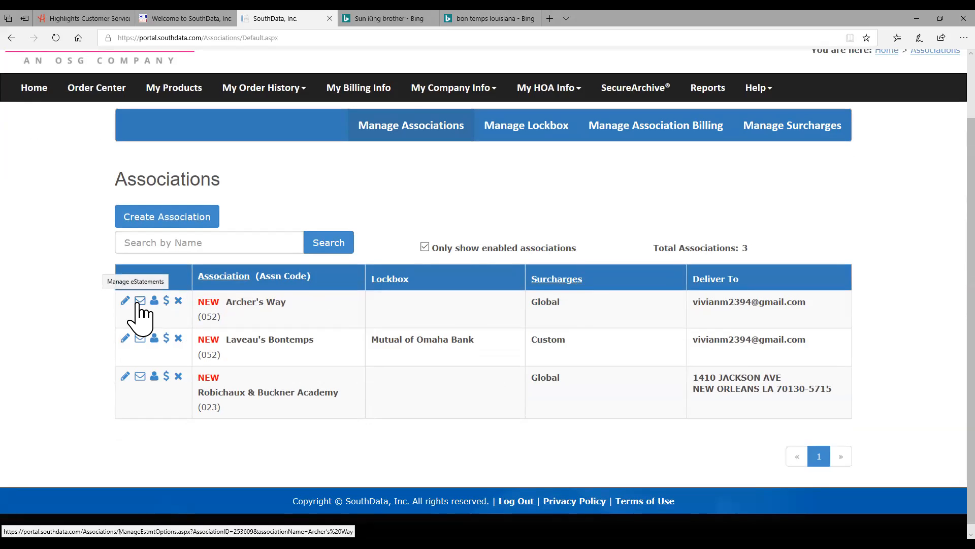
click(166, 300)
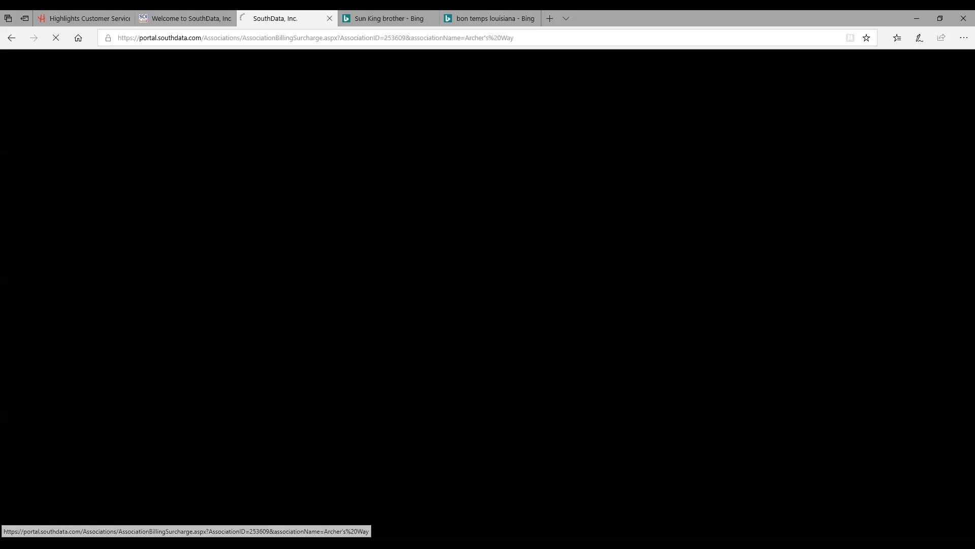
scroll(407, 386, down, 3)
scroll(409, 377, down, 8)
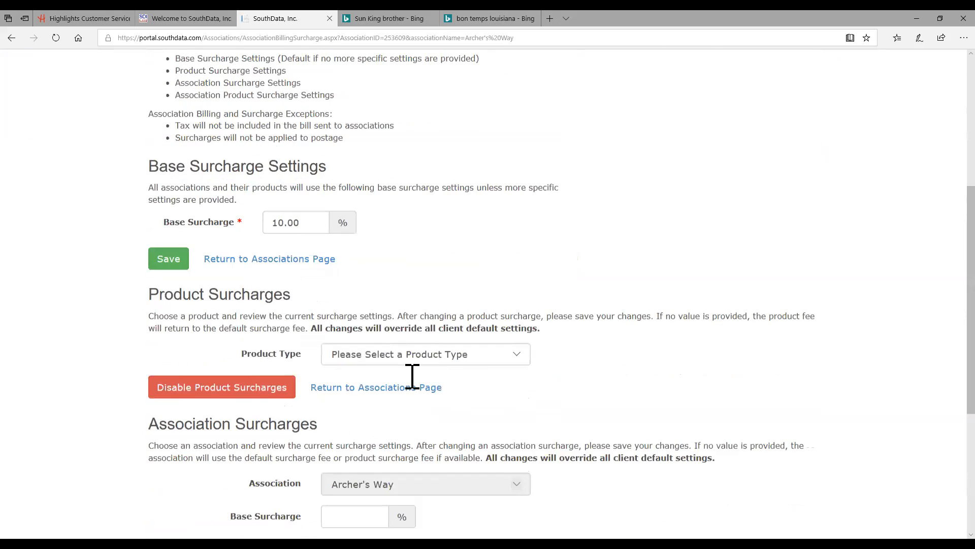
scroll(414, 387, up, 10)
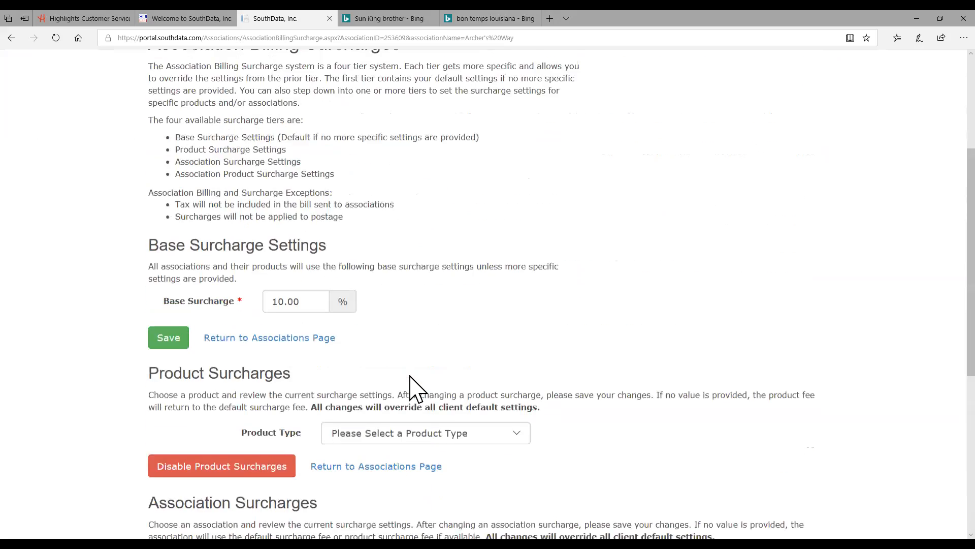
click(618, 208)
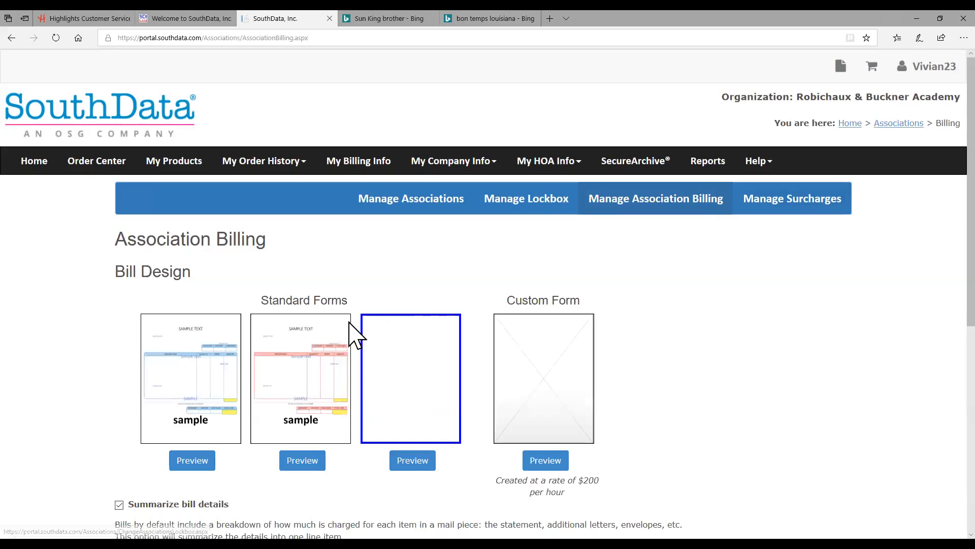
scroll(409, 452, down, 7)
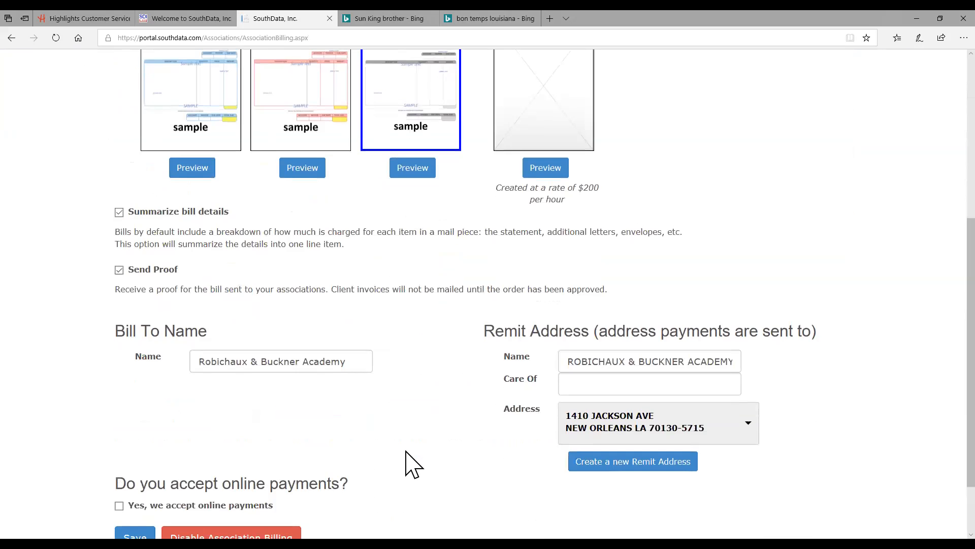
scroll(406, 452, down, 1)
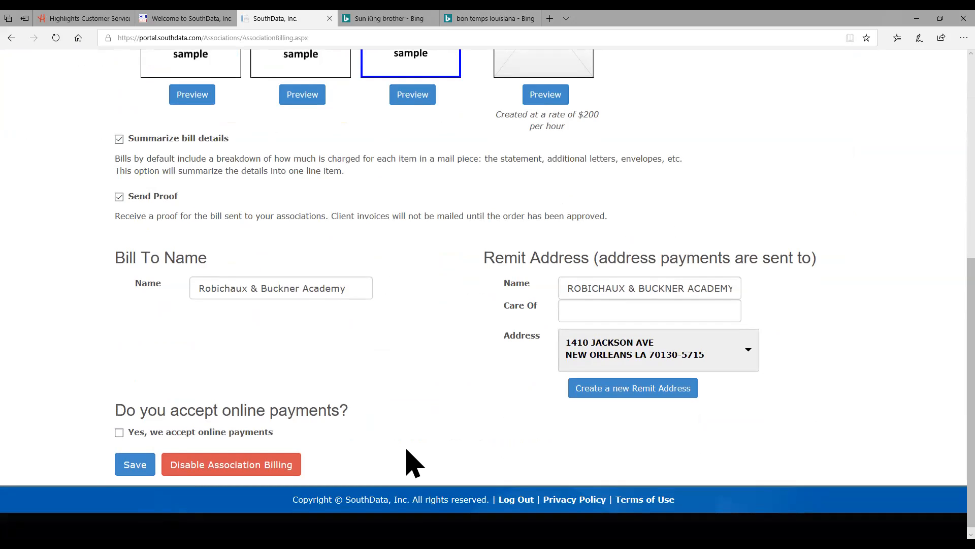
click(119, 433)
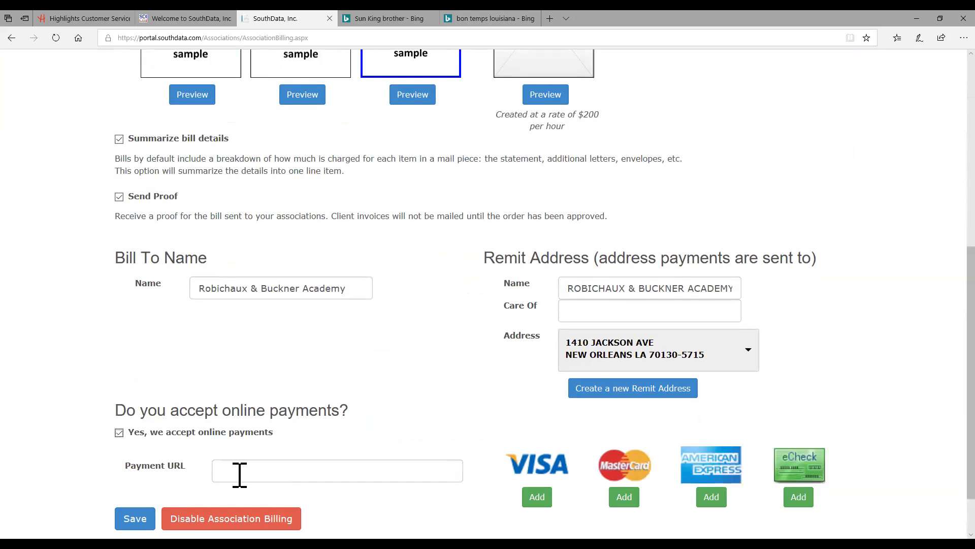
click(355, 465)
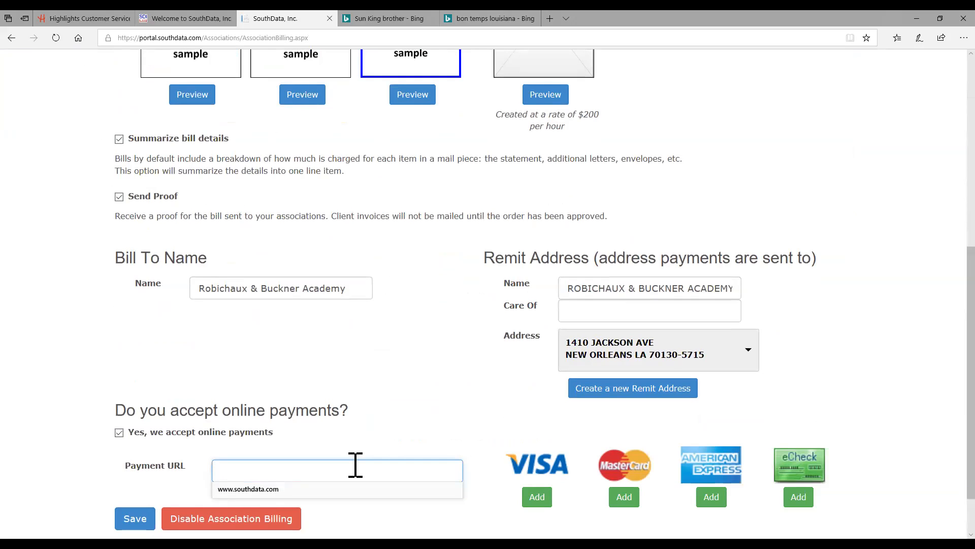
text(https:)
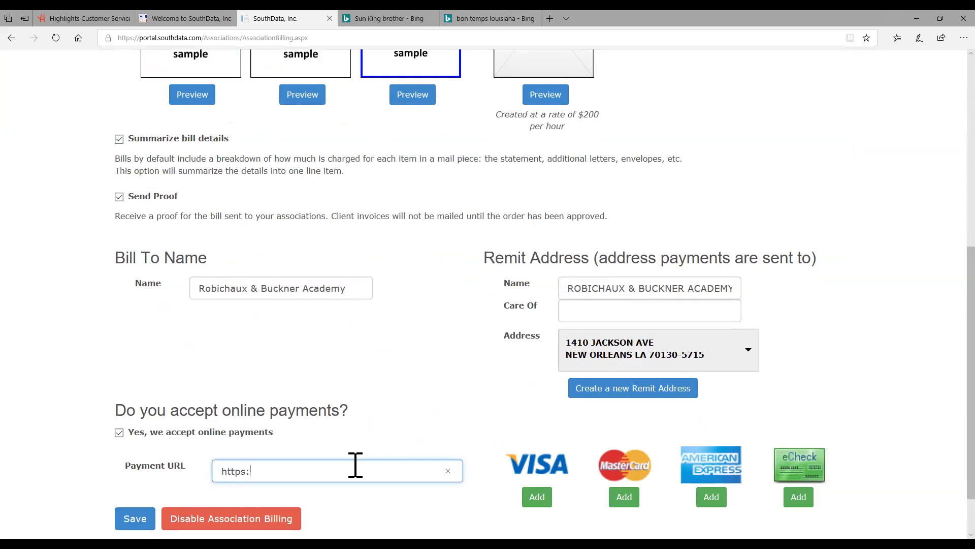
text(/www.revopay..)
text(om/archer)
click(135, 518)
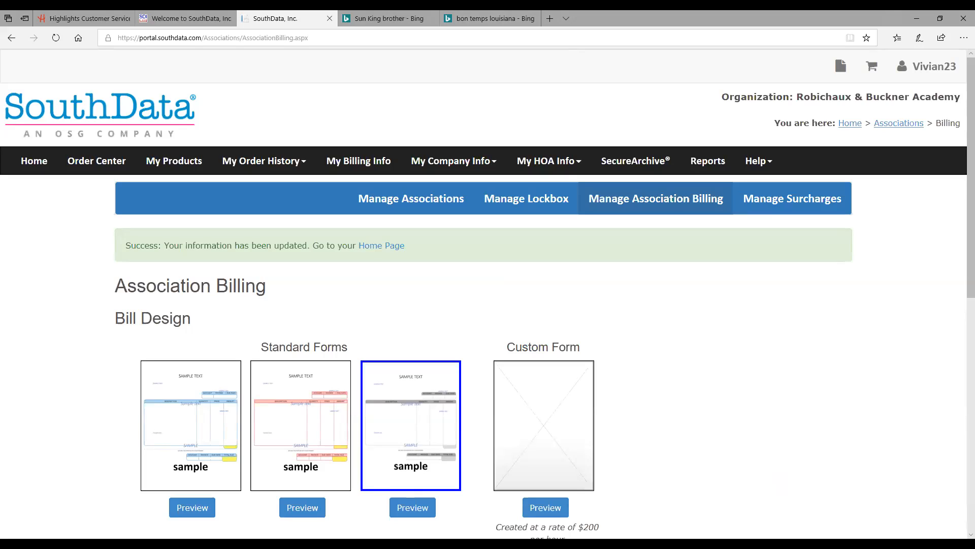
Preview the third standard bill form, then close the preview.
scroll(411, 503, down, 2)
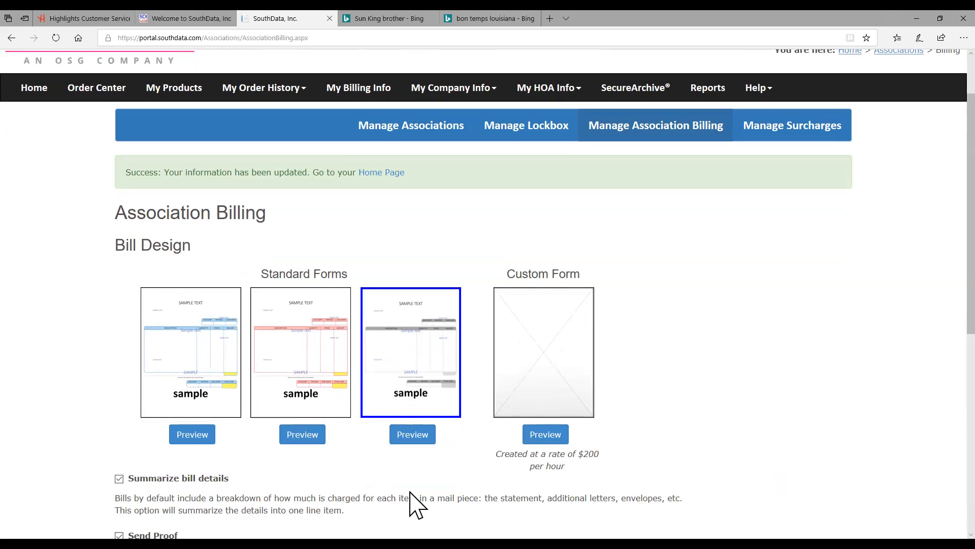
scroll(89, 363, down, 2)
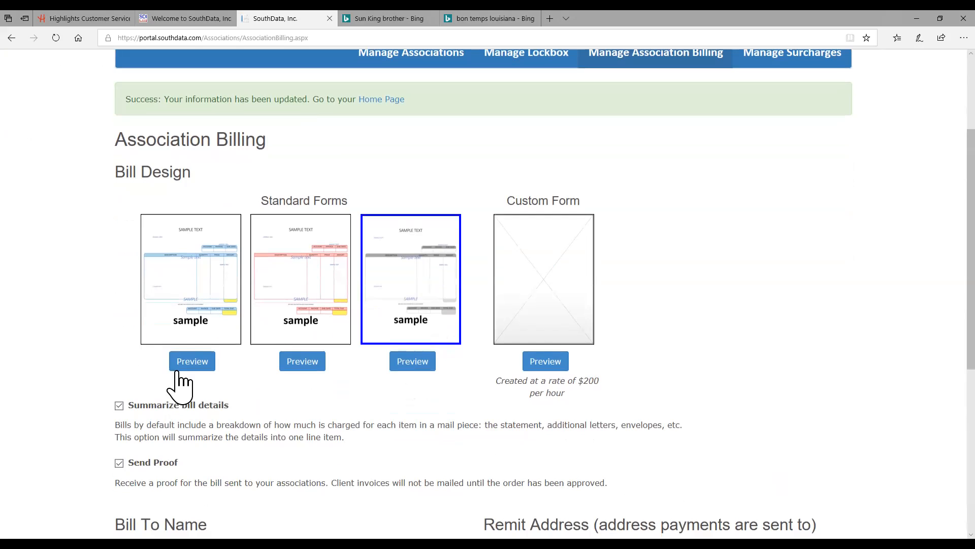
click(412, 362)
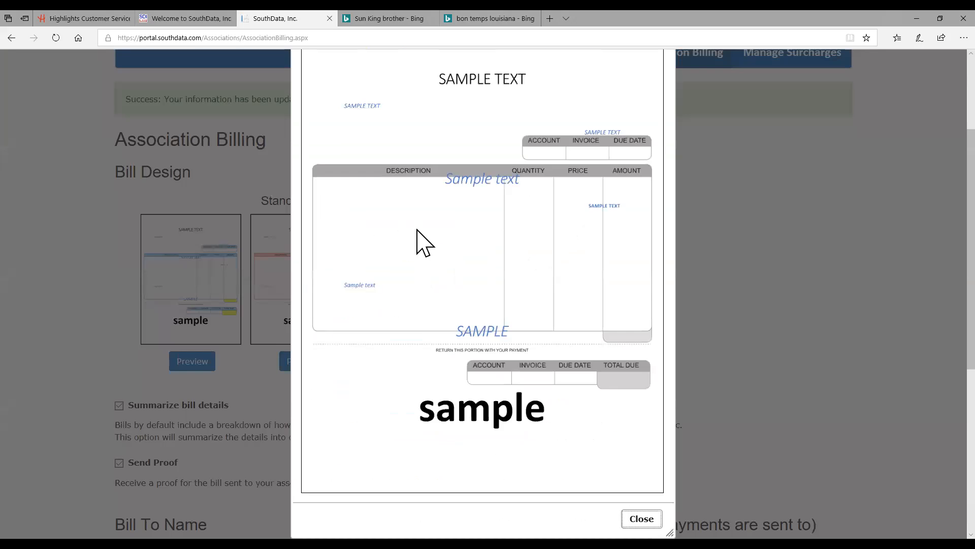
scroll(483, 256, up, 2)
scroll(559, 203, down, 2)
scroll(599, 152, up, 4)
click(665, 158)
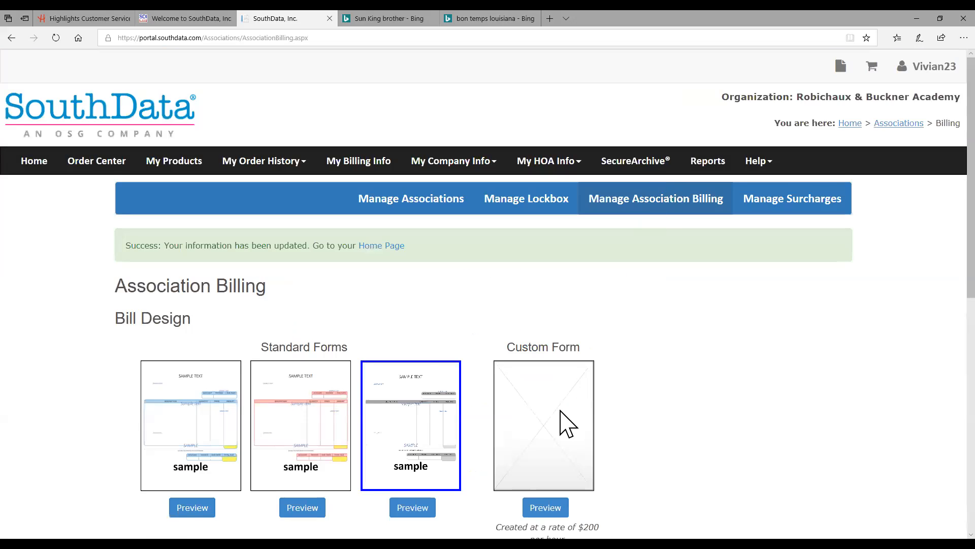
scroll(560, 419, down, 2)
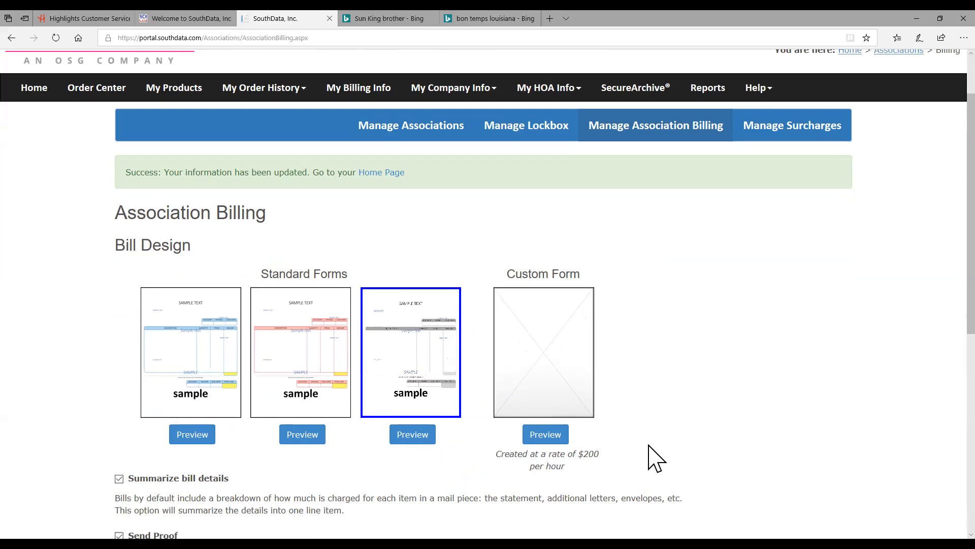
scroll(655, 455, down, 3)
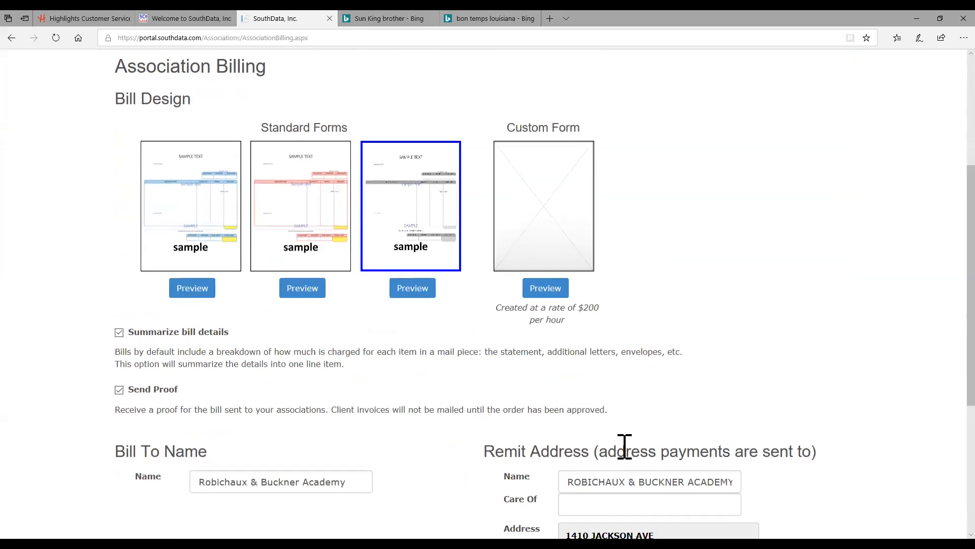
scroll(385, 470, down, 3)
Scroll down through the sample association bill PDF.
scroll(385, 472, down, 2)
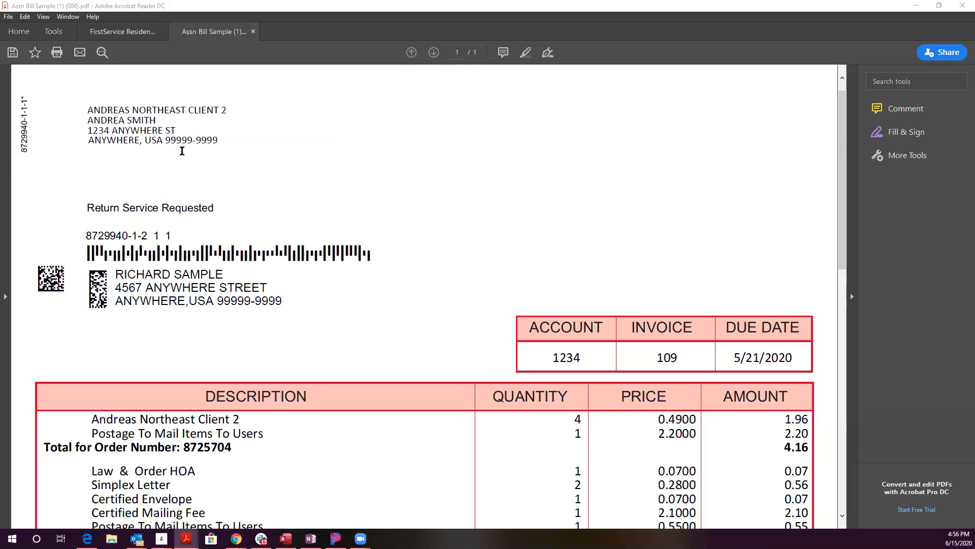
scroll(262, 333, down, 1)
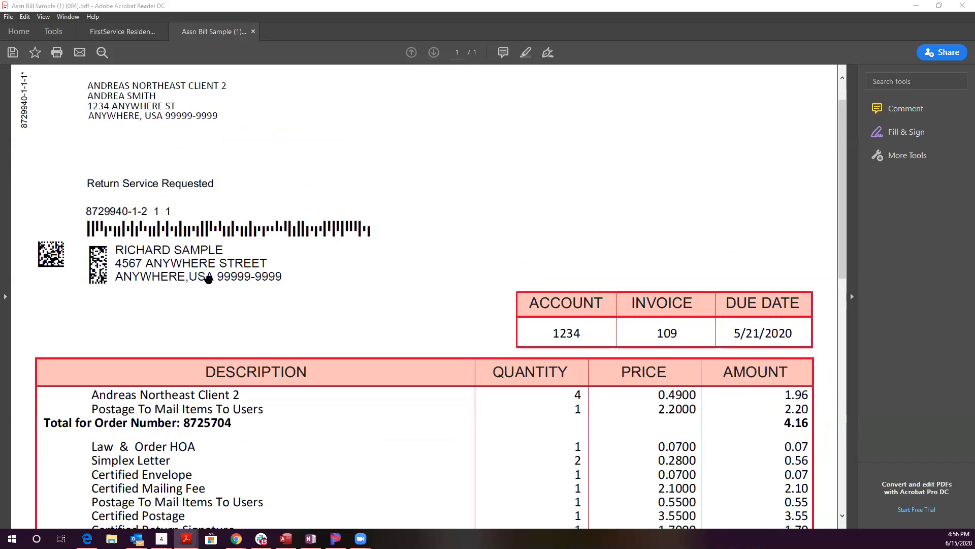
scroll(218, 303, down, 1)
scroll(219, 303, down, 1)
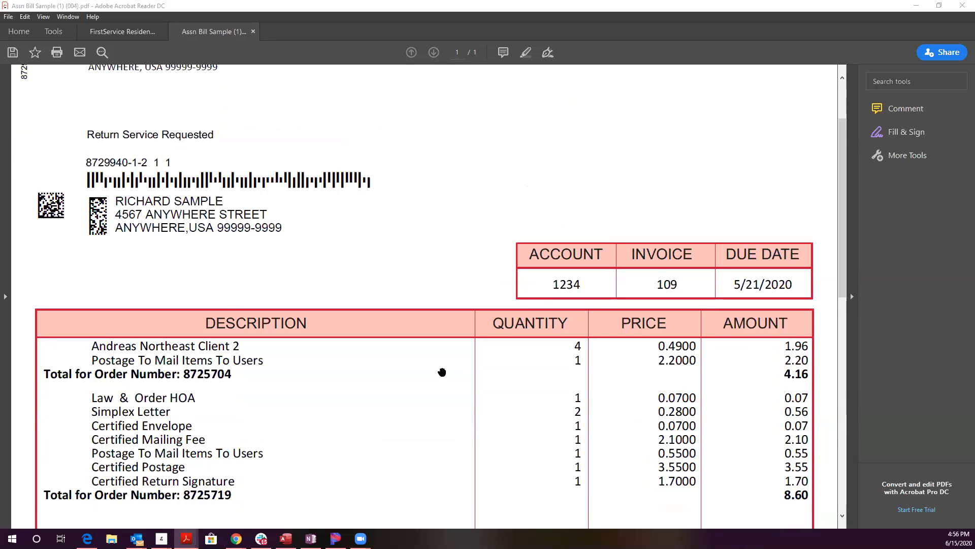
scroll(211, 381, down, 4)
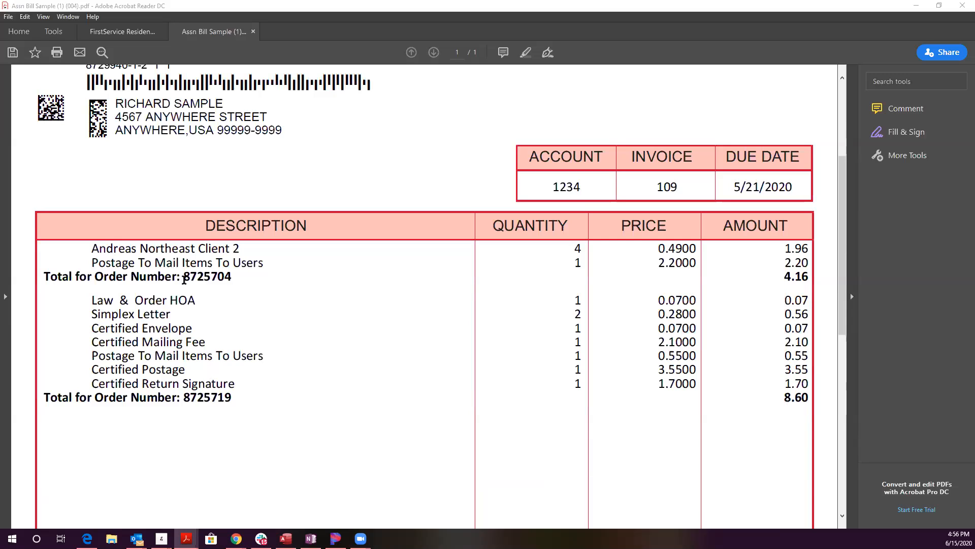
drag(184, 277, 228, 277)
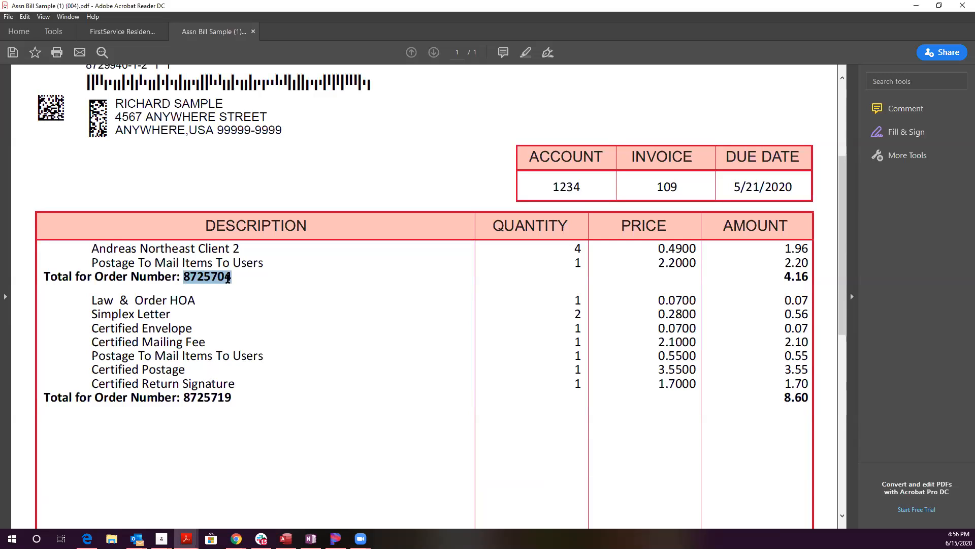
click(238, 314)
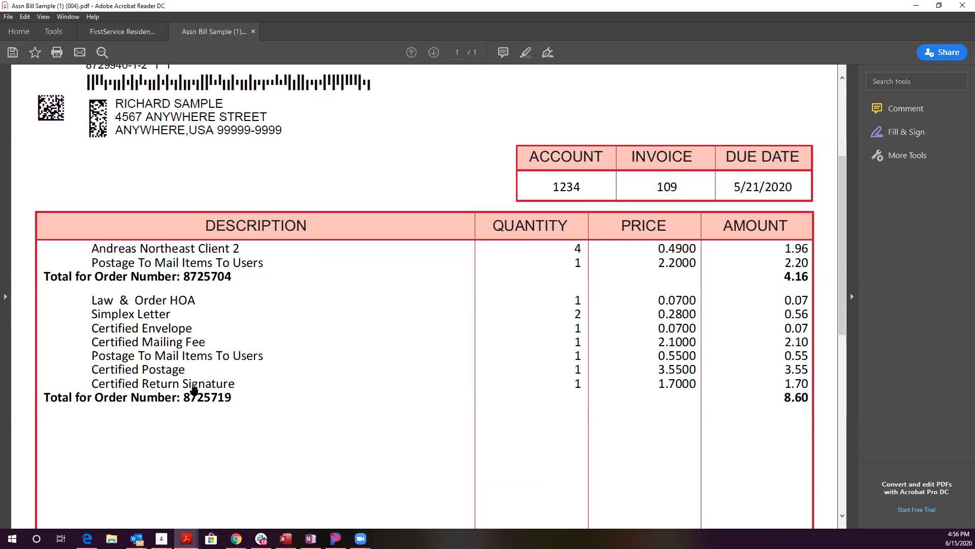
scroll(304, 391, down, 5)
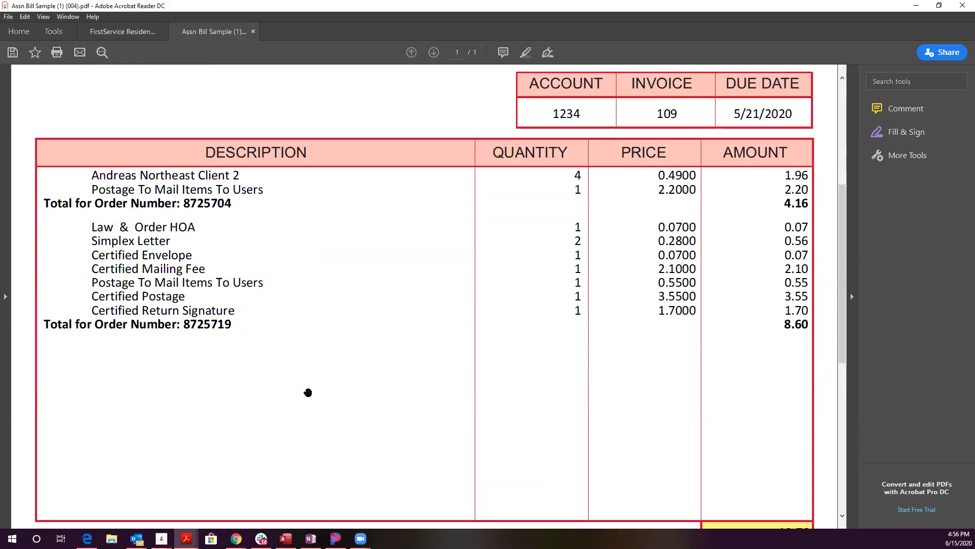
scroll(308, 392, down, 3)
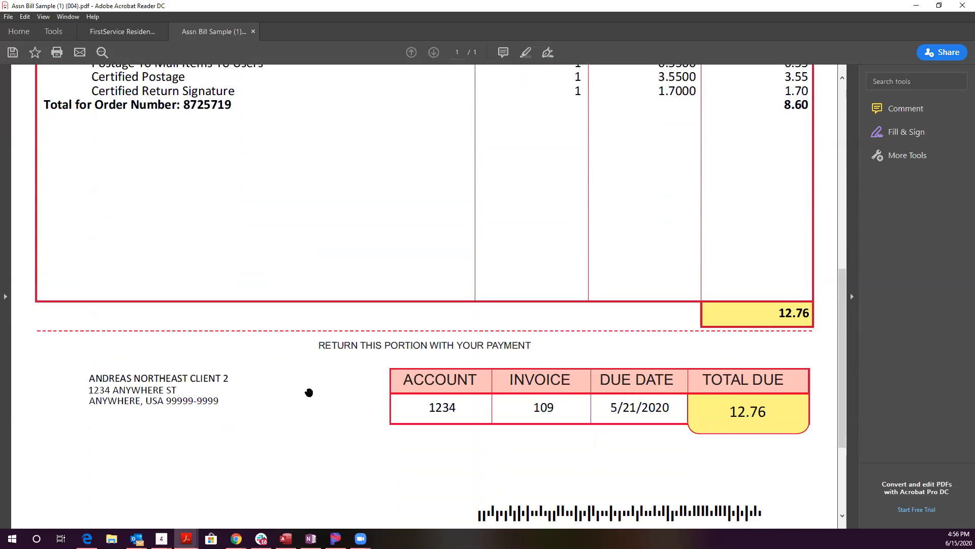
scroll(249, 376, down, 4)
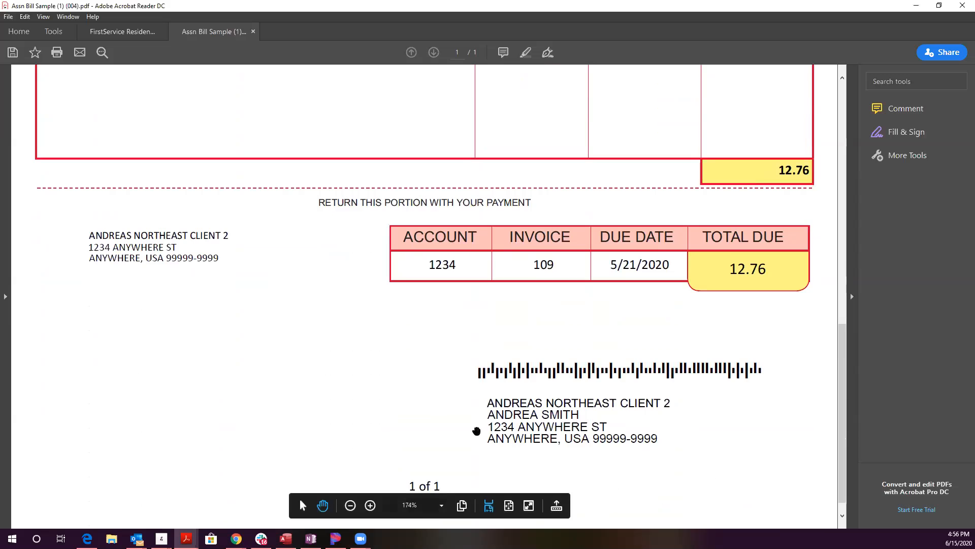
scroll(398, 423, up, 3)
scroll(398, 423, up, 10)
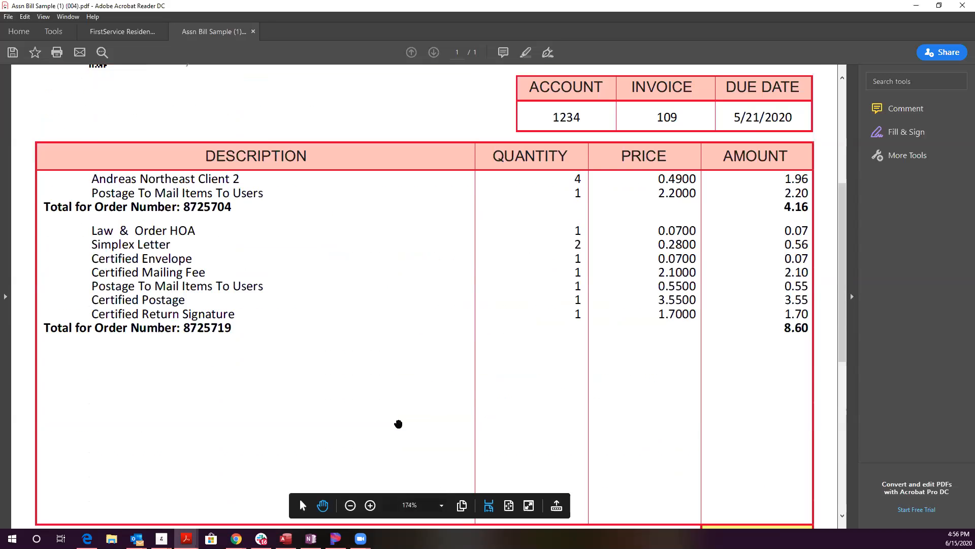